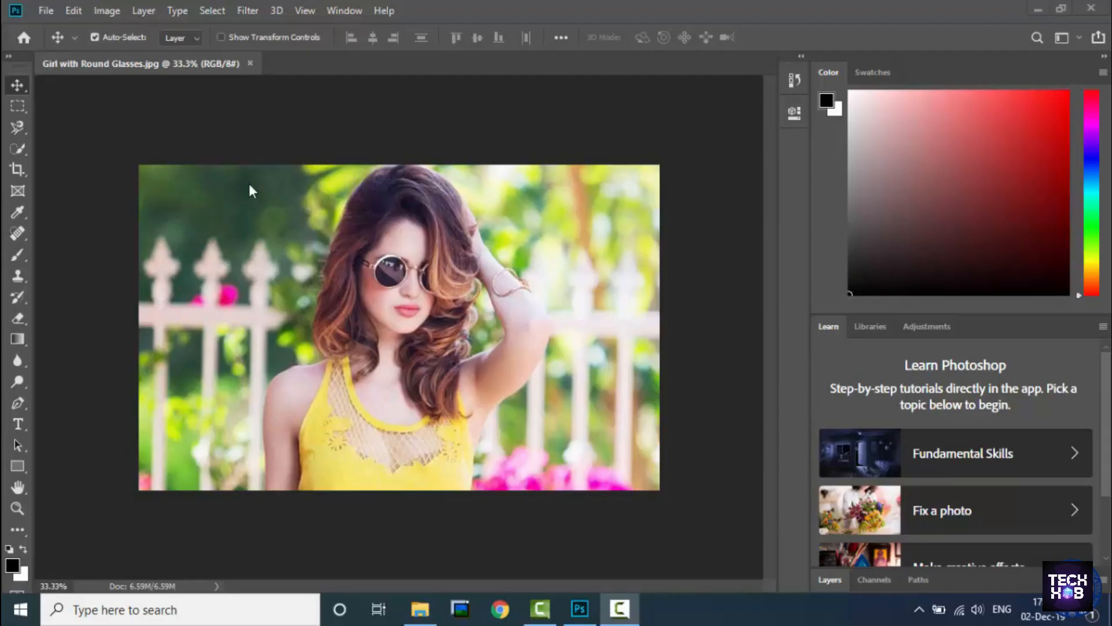
Step: Apply a Gaussian Blur with a 9.4-pixel radius to the photo and undo it
{"action": "left_click", "coordinate": [248, 11]}
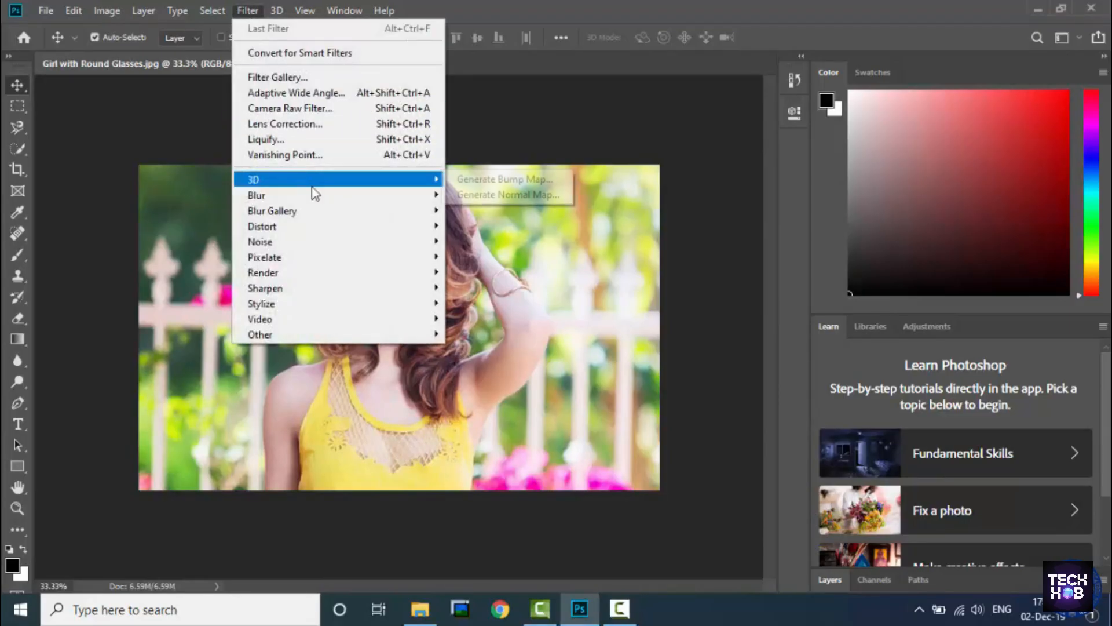
{"action": "mouse_move", "coordinate": [314, 201]}
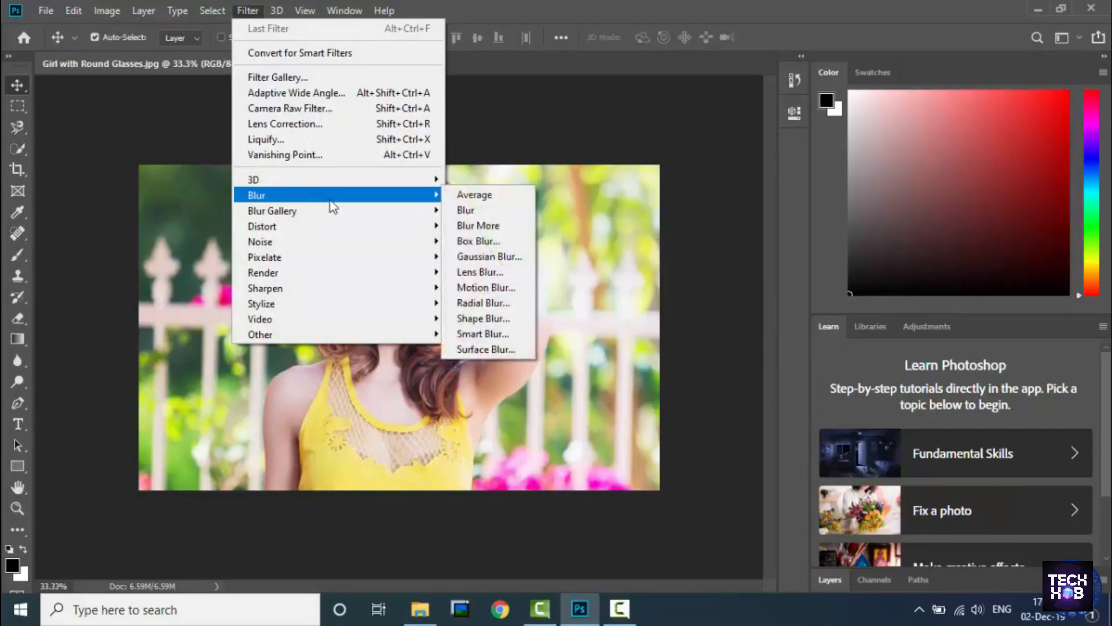
{"action": "left_click", "coordinate": [493, 257]}
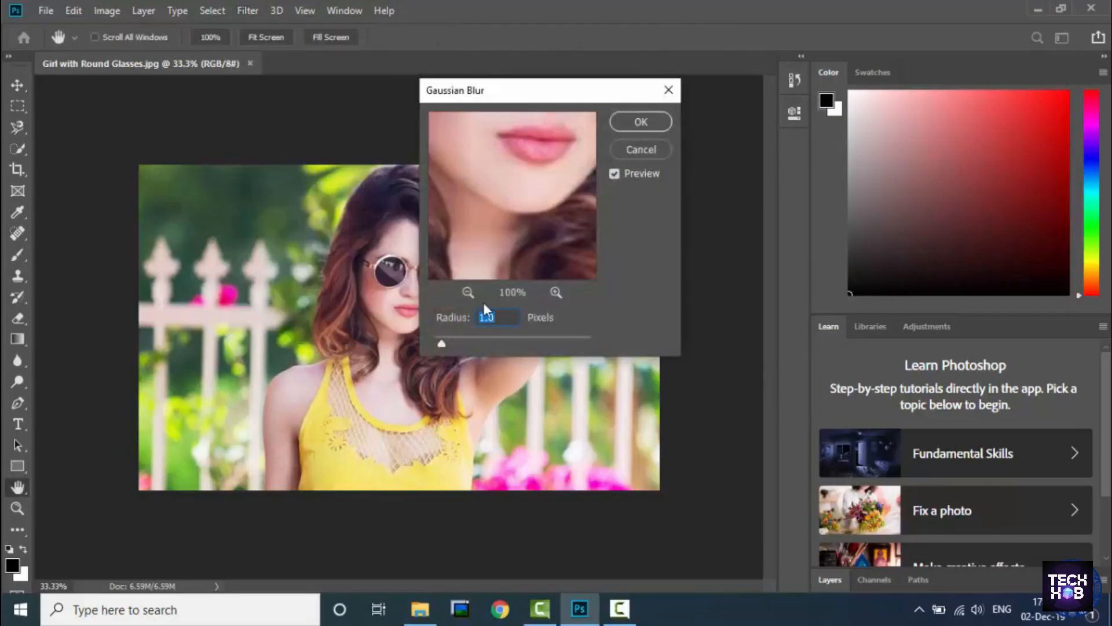
{"action": "left_click_drag", "start_coordinate": [444, 343], "coordinate": [494, 342]}
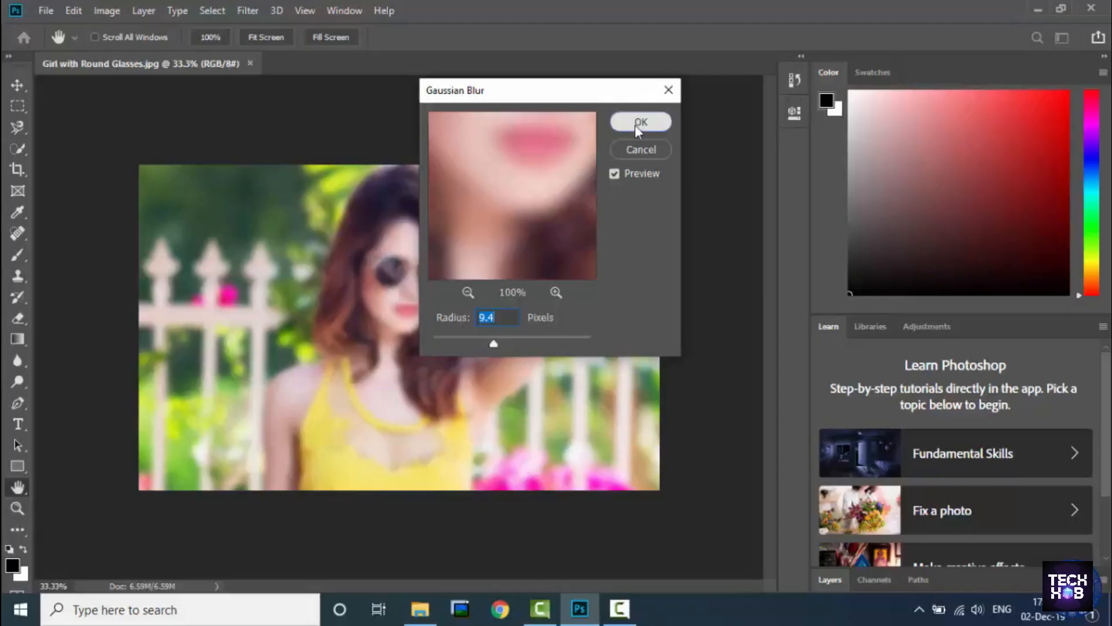
{"action": "left_click", "coordinate": [639, 122]}
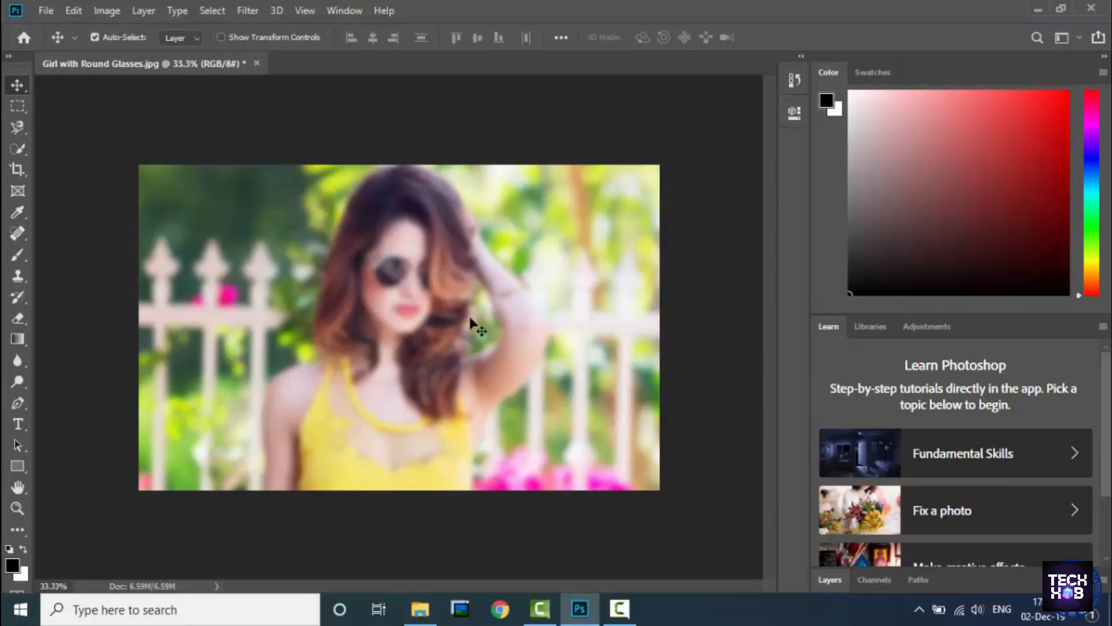
{"action": "left_click", "coordinate": [73, 11]}
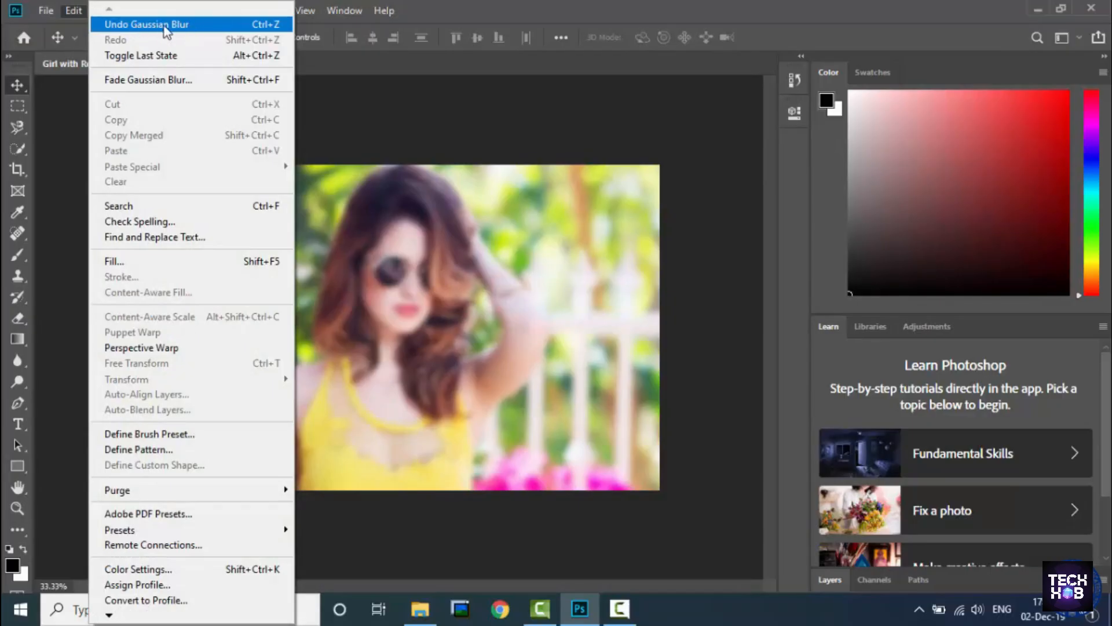
{"action": "left_click", "coordinate": [145, 24]}
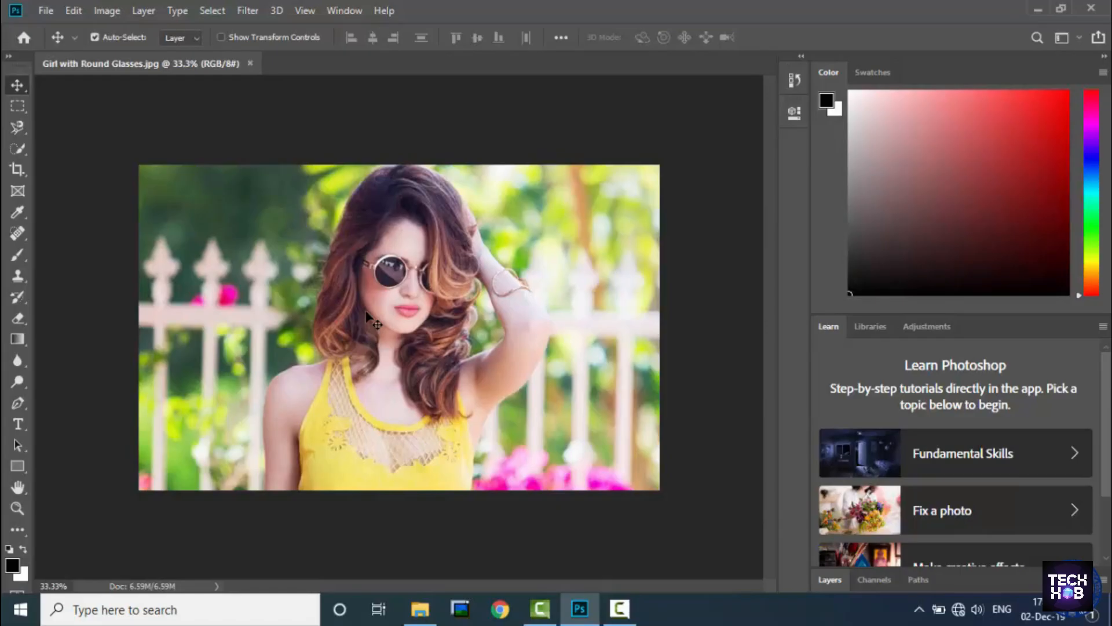
Step: Scribble a black freehand Brush stroke across the woman's face and over to her raised arm
{"action": "left_click", "coordinate": [13, 253]}
{"action": "mouse_move", "coordinate": [358, 232]}
{"action": "left_mouse_down"}
{"action": "mouse_move", "coordinate": [359, 333]}
{"action": "mouse_move", "coordinate": [505, 360]}
{"action": "left_mouse_up"}
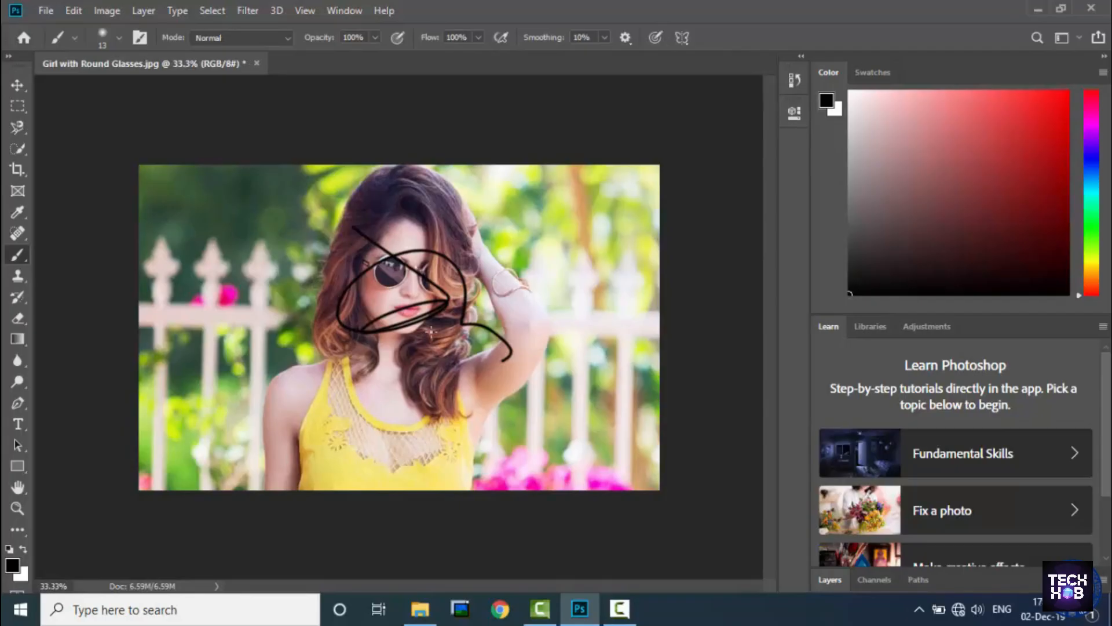
Step: Undo the brush scribble, redo it, and undo it again
{"action": "key", "text": "ctrl+z"}
{"action": "key", "text": "ctrl+shift+z"}
{"action": "left_click", "coordinate": [74, 14]}
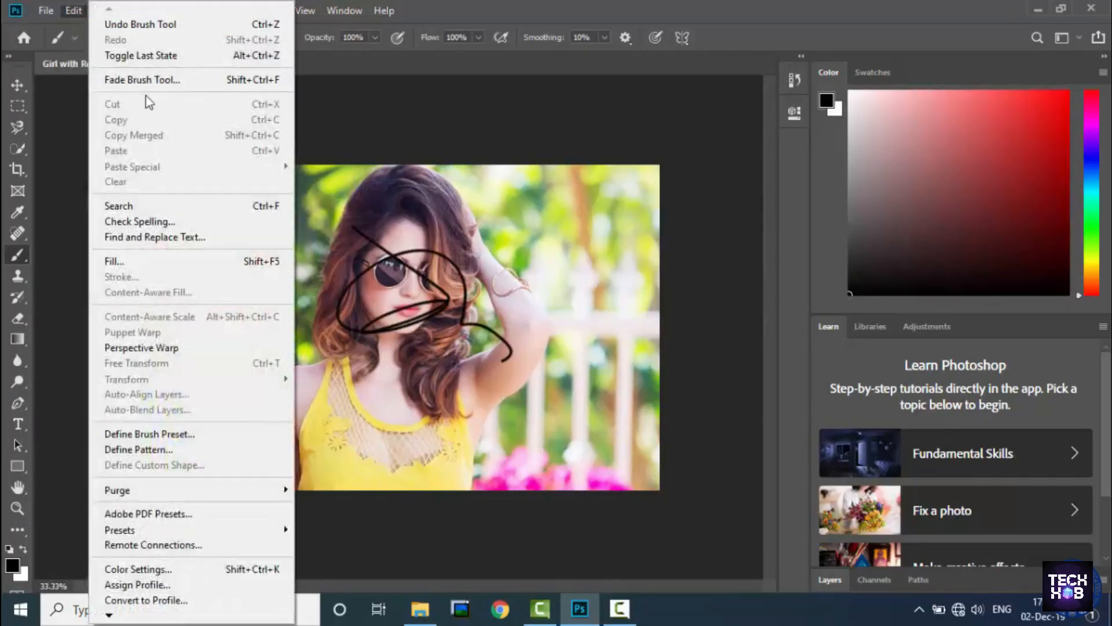
{"action": "left_click", "coordinate": [138, 24]}
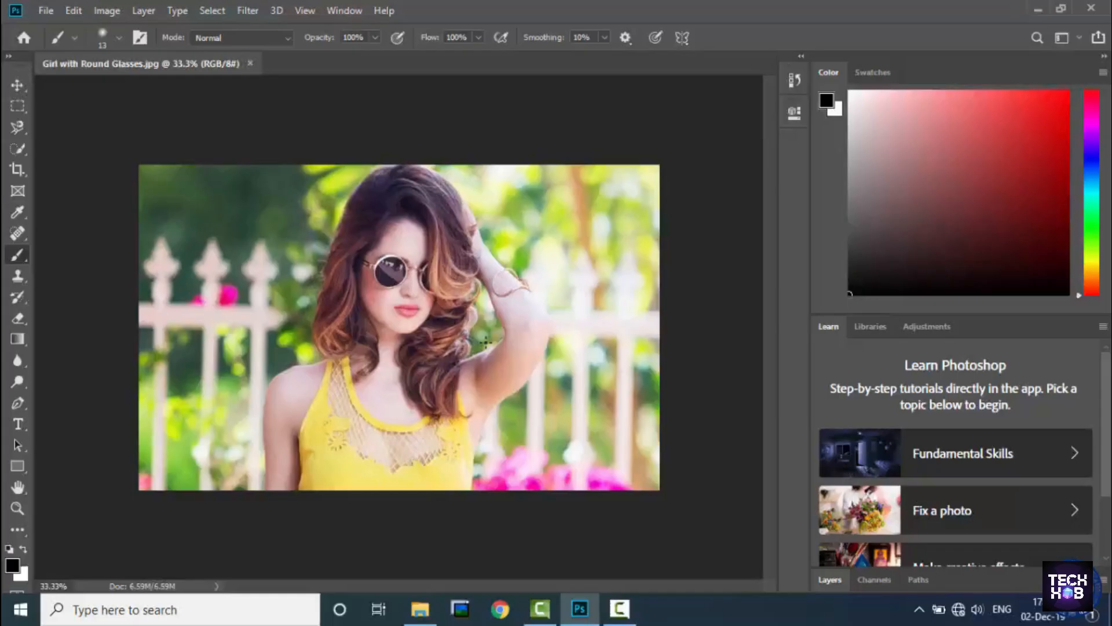
Step: Display the document history and switch between the original snapshot and the Brush Tool state, ending on the Open state
{"action": "left_click", "coordinate": [794, 81]}
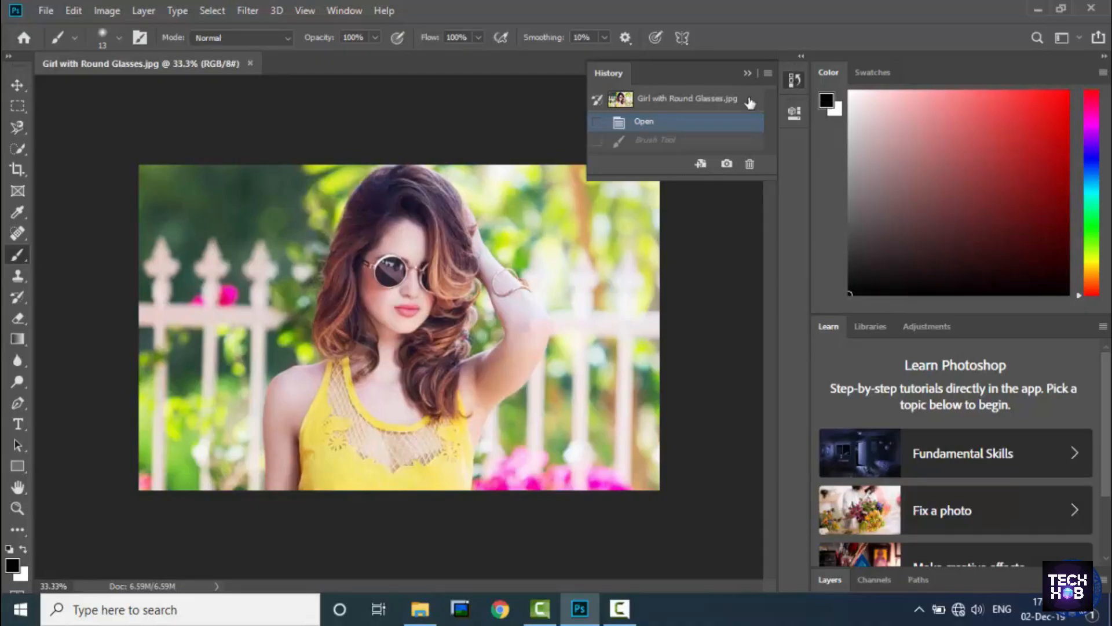
{"action": "left_click", "coordinate": [671, 103]}
{"action": "left_click", "coordinate": [660, 123]}
{"action": "left_click", "coordinate": [666, 106]}
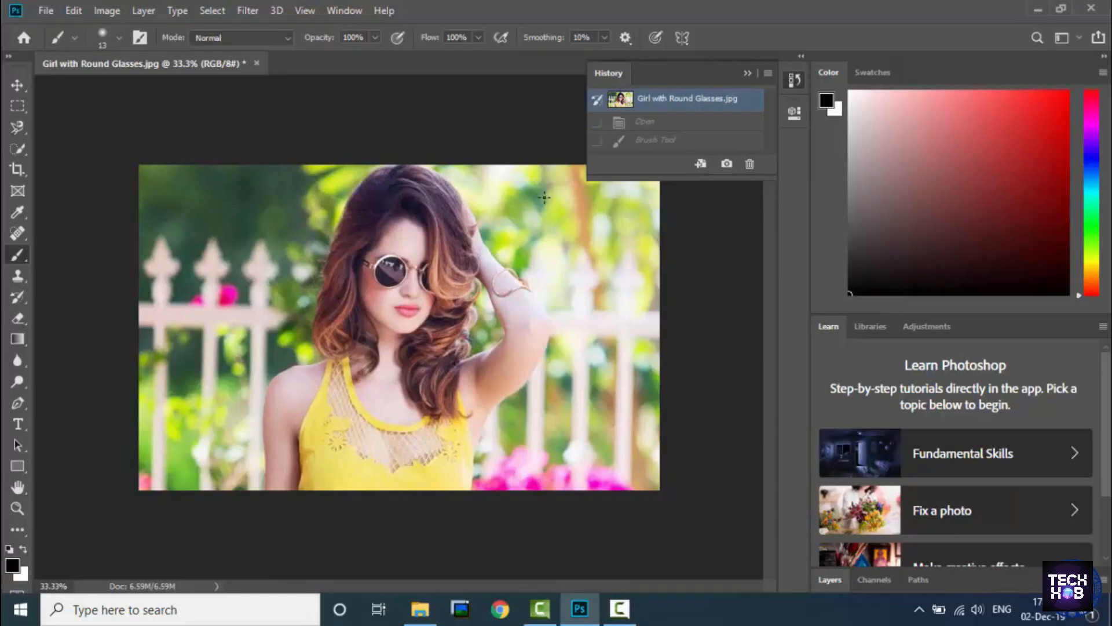
{"action": "left_click", "coordinate": [653, 141]}
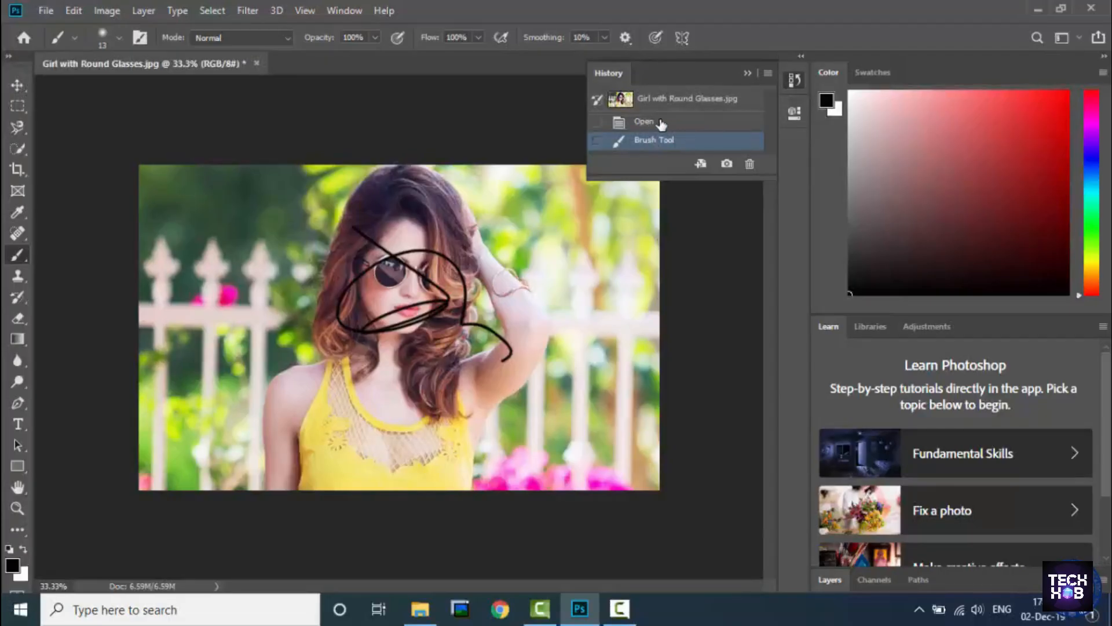
{"action": "left_click", "coordinate": [644, 122]}
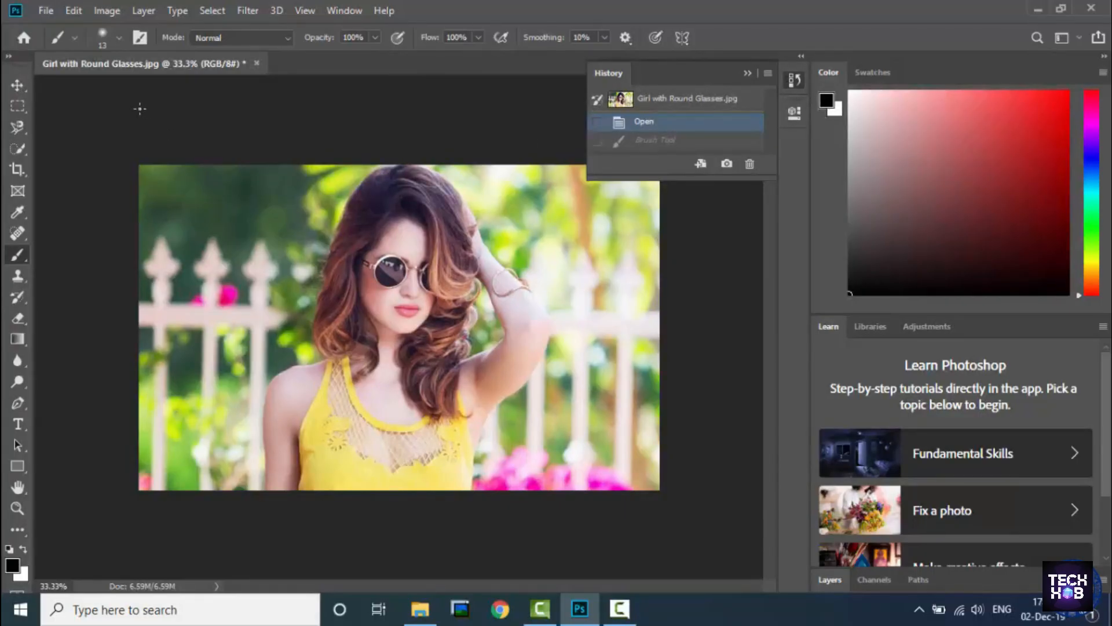
Step: Set History States to 50 in the Performance preferences and apply the change
{"action": "left_click", "coordinate": [74, 11]}
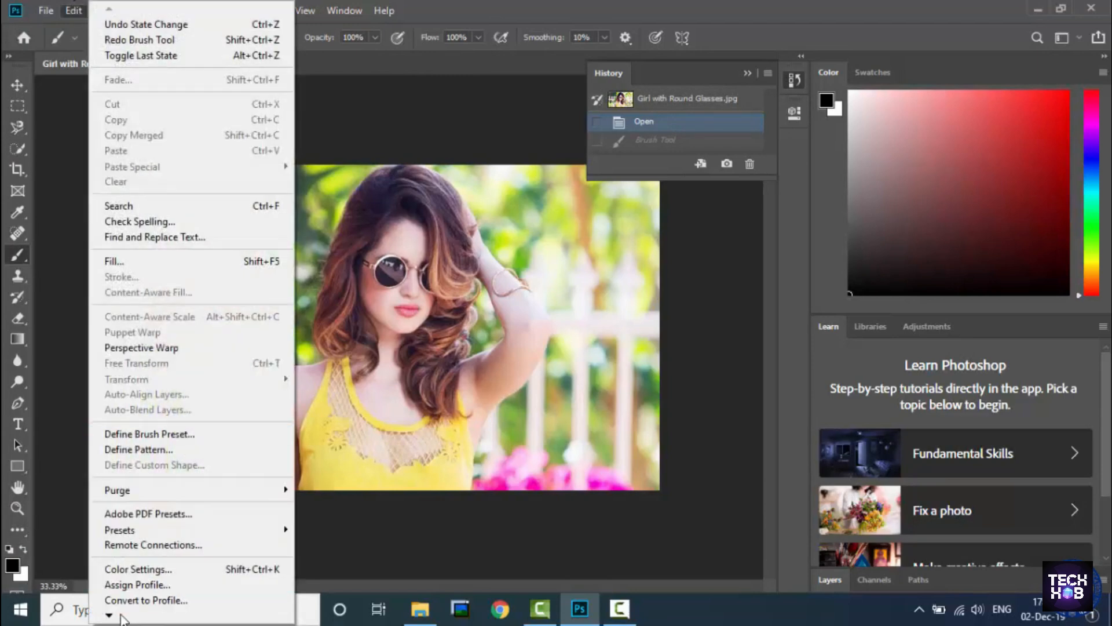
{"action": "mouse_move", "coordinate": [109, 617]}
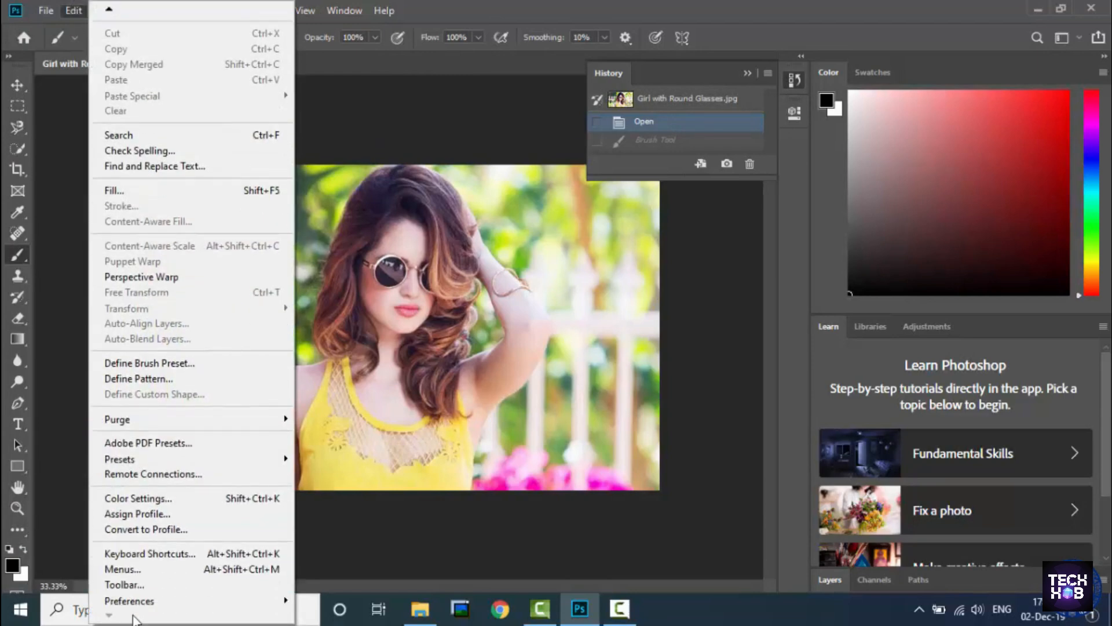
{"action": "mouse_move", "coordinate": [235, 606]}
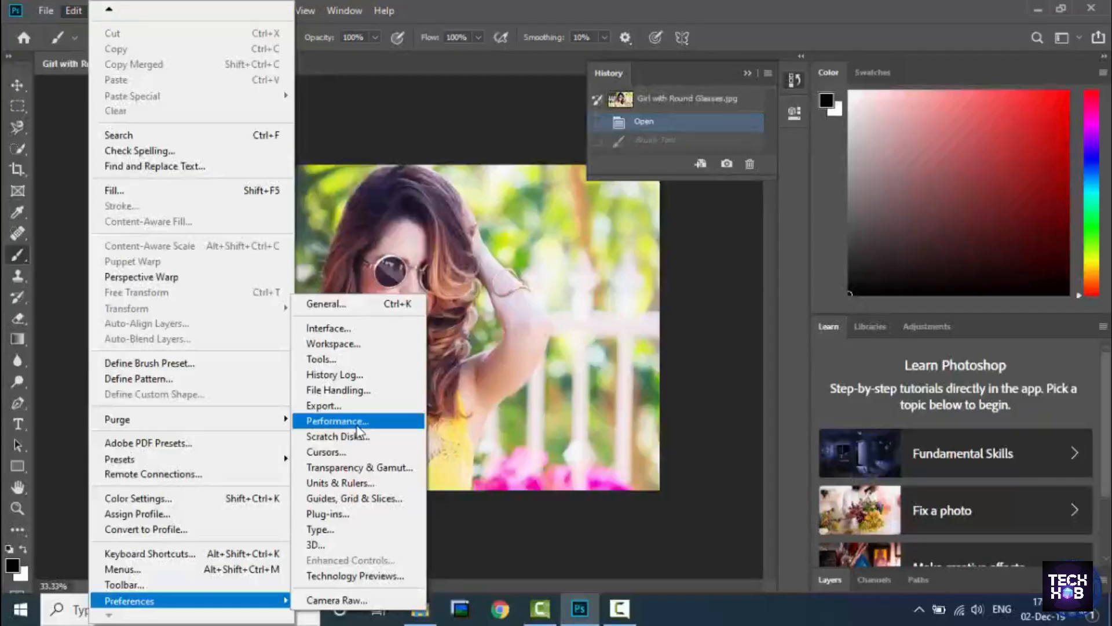
{"action": "left_click", "coordinate": [357, 426]}
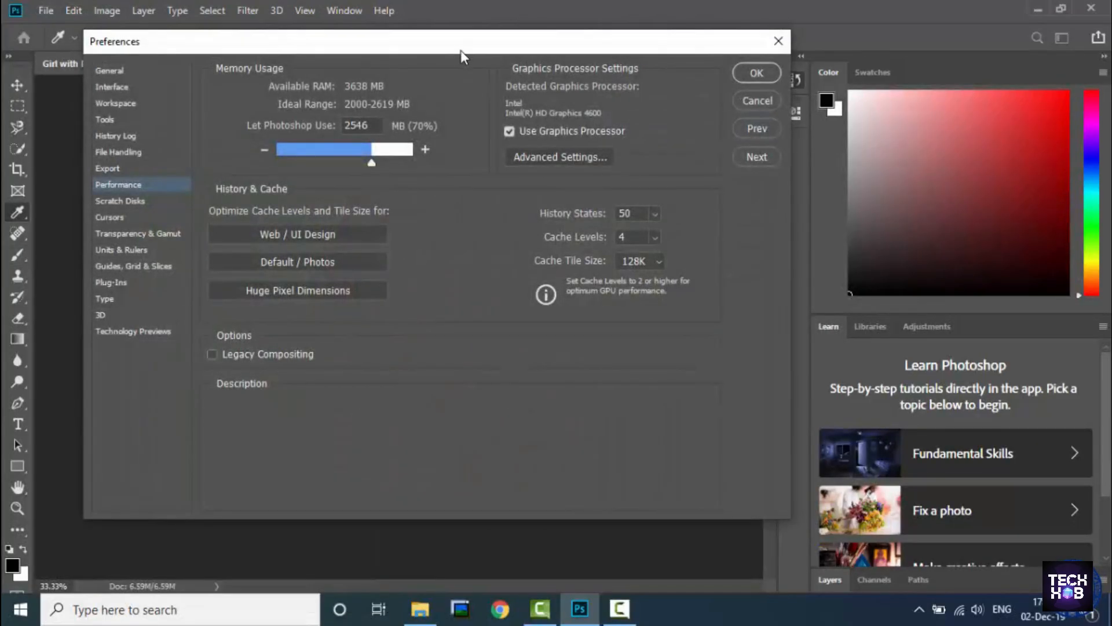
{"action": "left_click_drag", "start_coordinate": [461, 50], "coordinate": [520, 92]}
{"action": "mouse_move", "coordinate": [652, 256]}
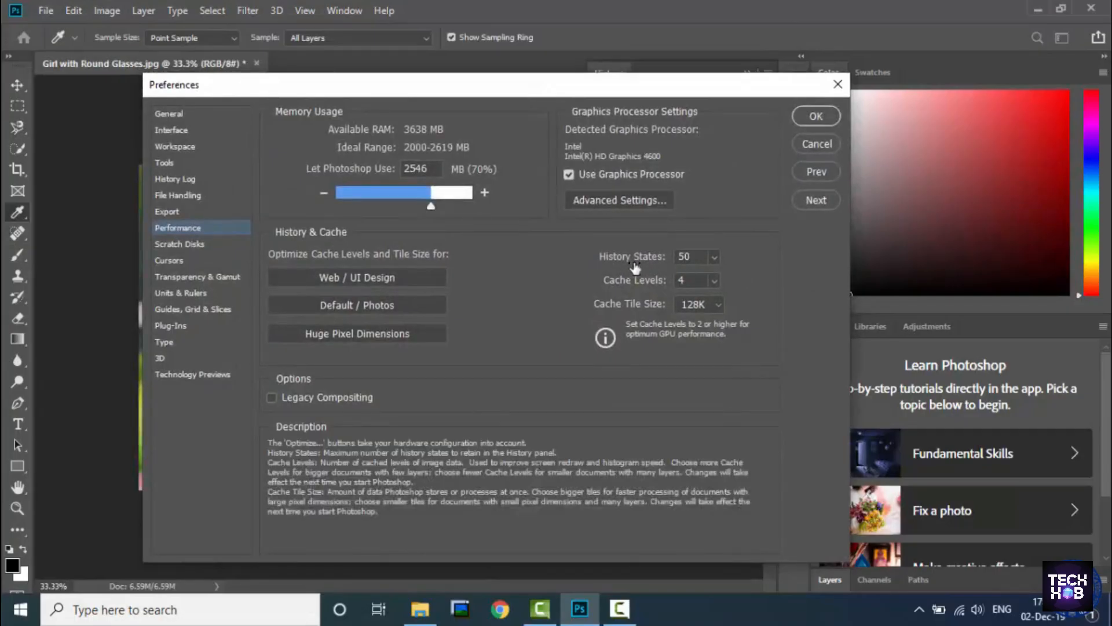
{"action": "left_click", "coordinate": [716, 257]}
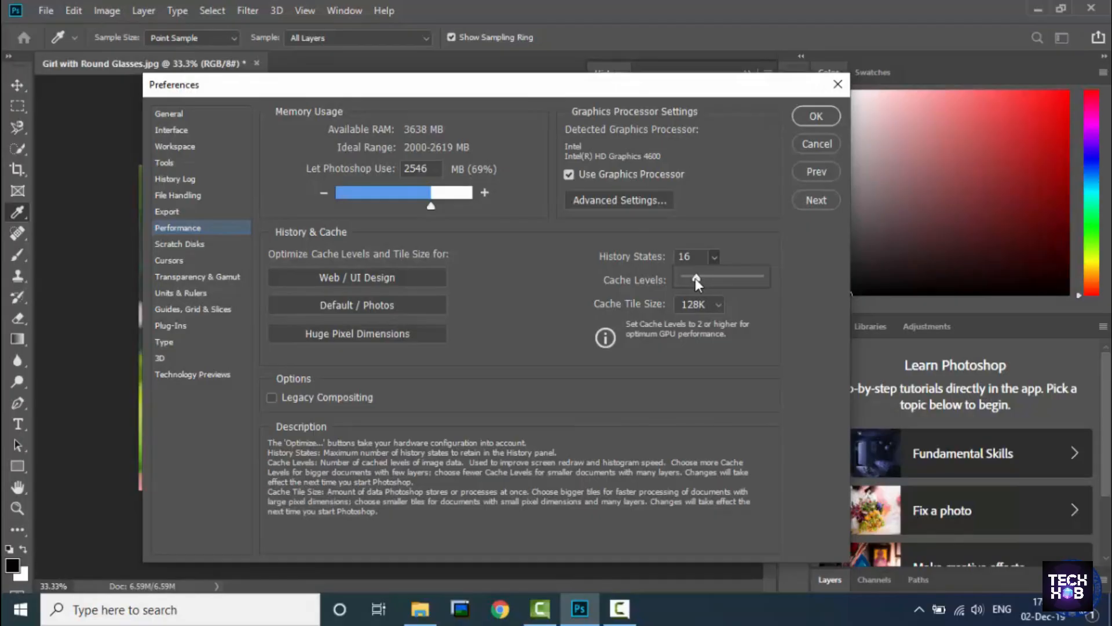
{"action": "left_click_drag", "start_coordinate": [711, 278], "coordinate": [713, 277]}
{"action": "left_click", "coordinate": [670, 256]}
{"action": "type", "text": "50"}
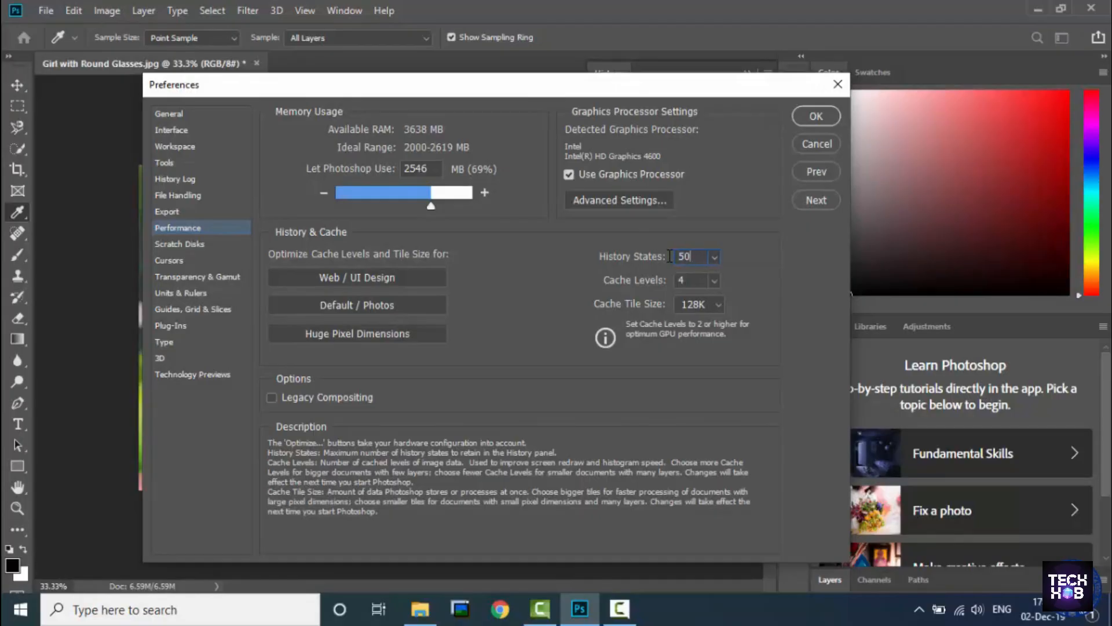
{"action": "left_click", "coordinate": [755, 248]}
{"action": "left_click", "coordinate": [816, 116]}
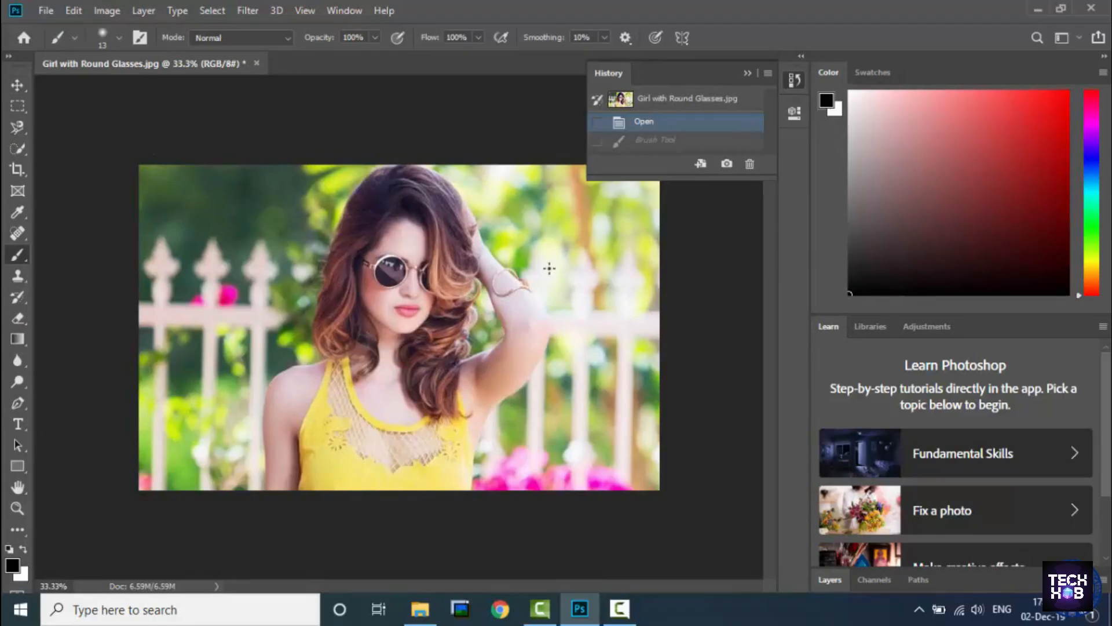
Step: Apply the Add Noise filter to the photo with an amount of 26.15% and Uniform distribution
{"action": "left_click", "coordinate": [248, 9]}
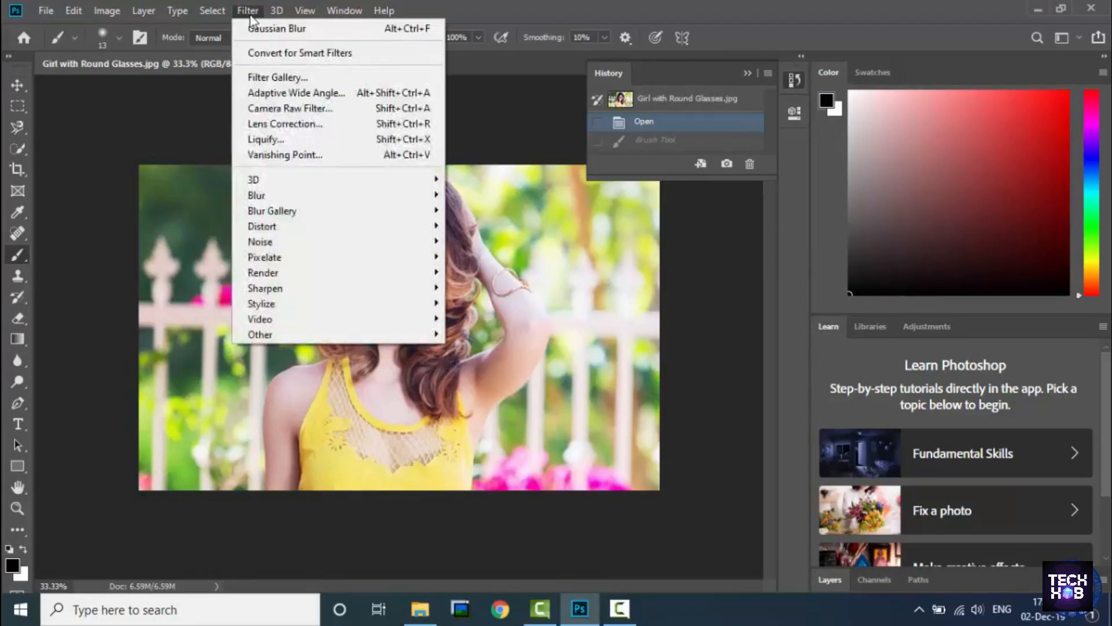
{"action": "mouse_move", "coordinate": [365, 241]}
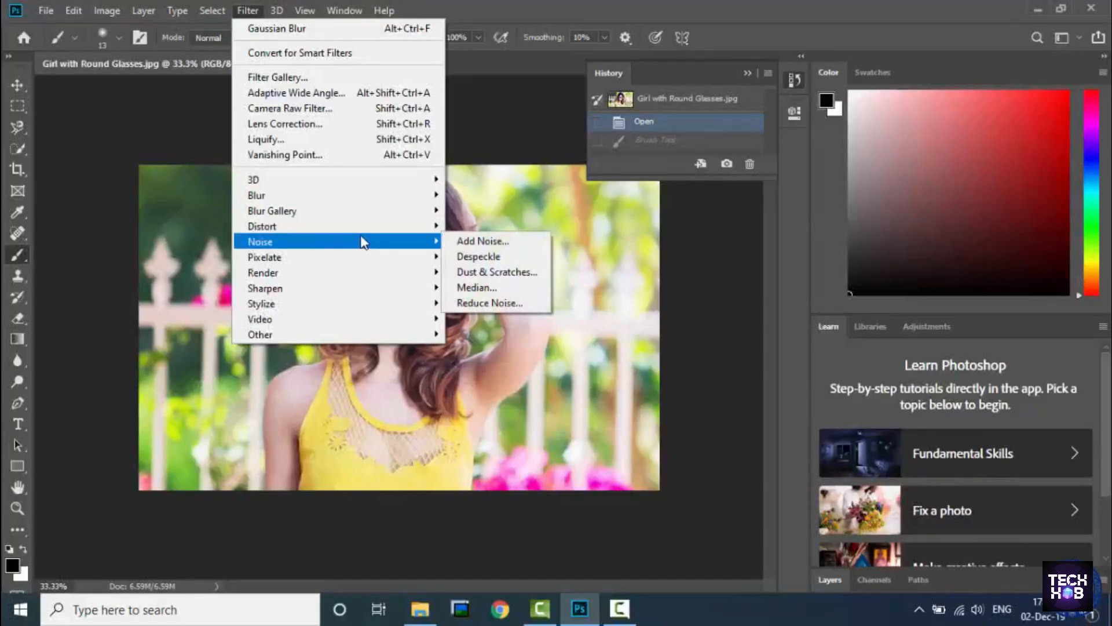
{"action": "left_click", "coordinate": [488, 241]}
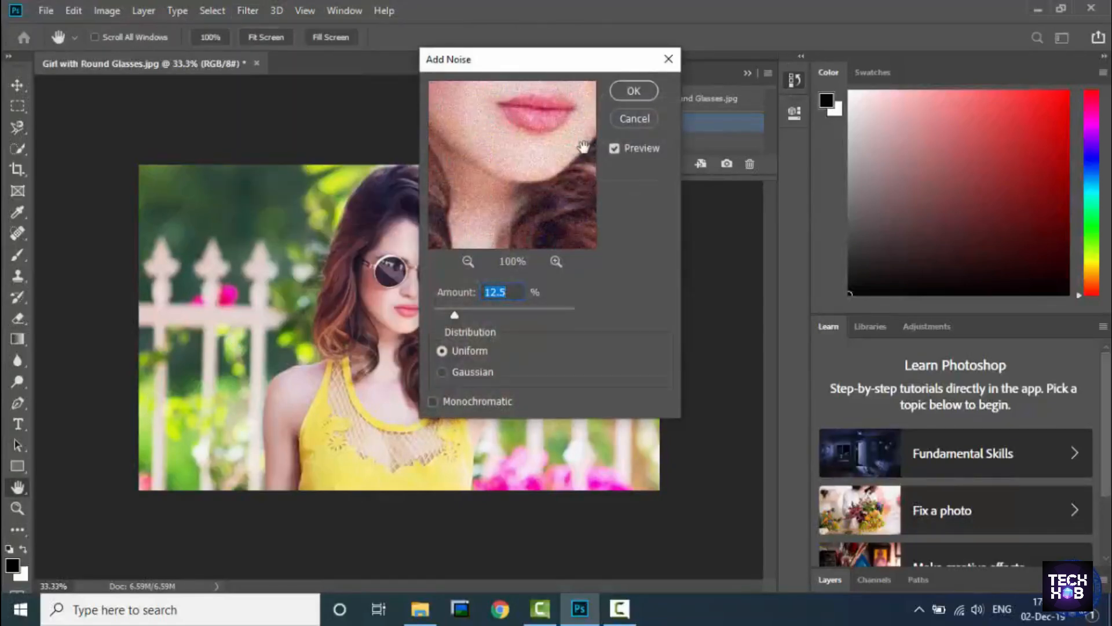
{"action": "left_click_drag", "start_coordinate": [454, 314], "coordinate": [478, 314]}
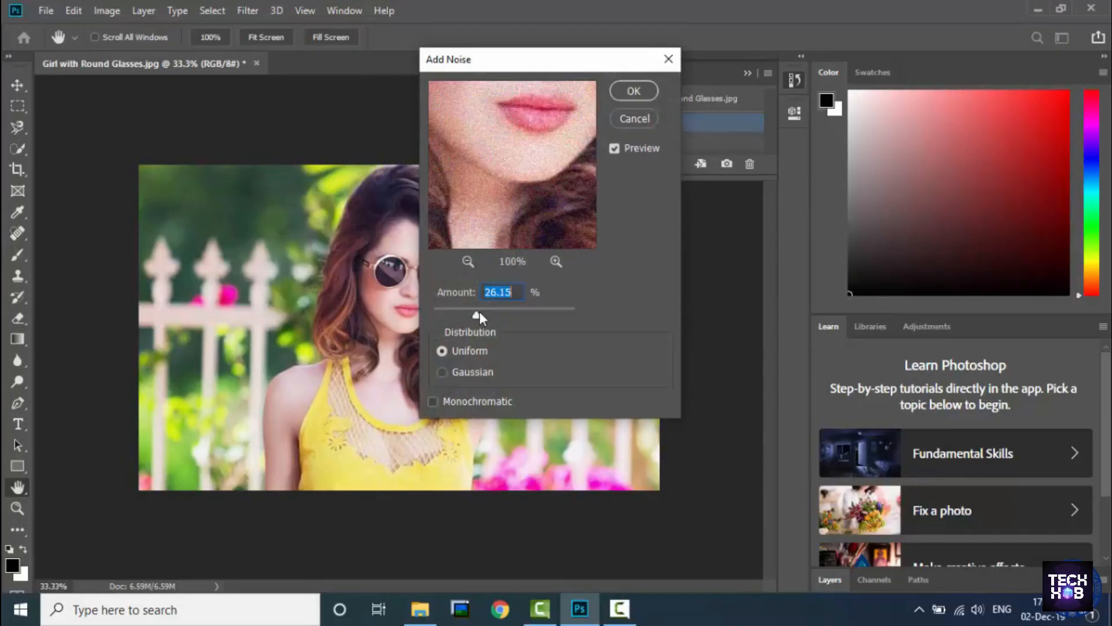
{"action": "left_click", "coordinate": [634, 91]}
Step: Apply the Median noise filter to the photo with a radius of 1 pixel
{"action": "left_click", "coordinate": [244, 12]}
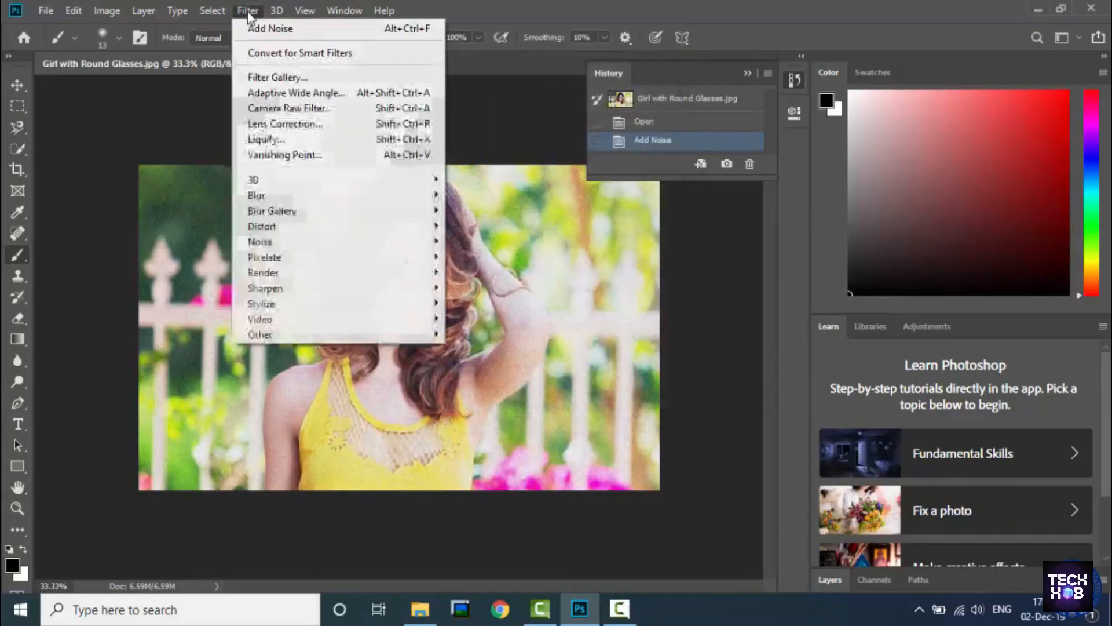
{"action": "mouse_move", "coordinate": [371, 253]}
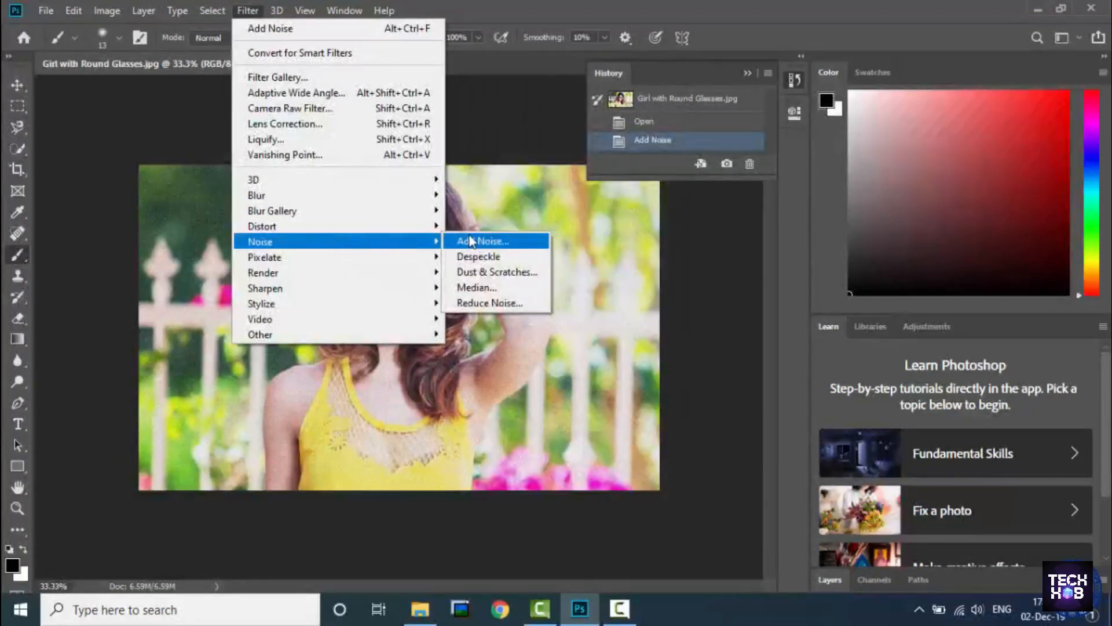
{"action": "left_click", "coordinate": [487, 287]}
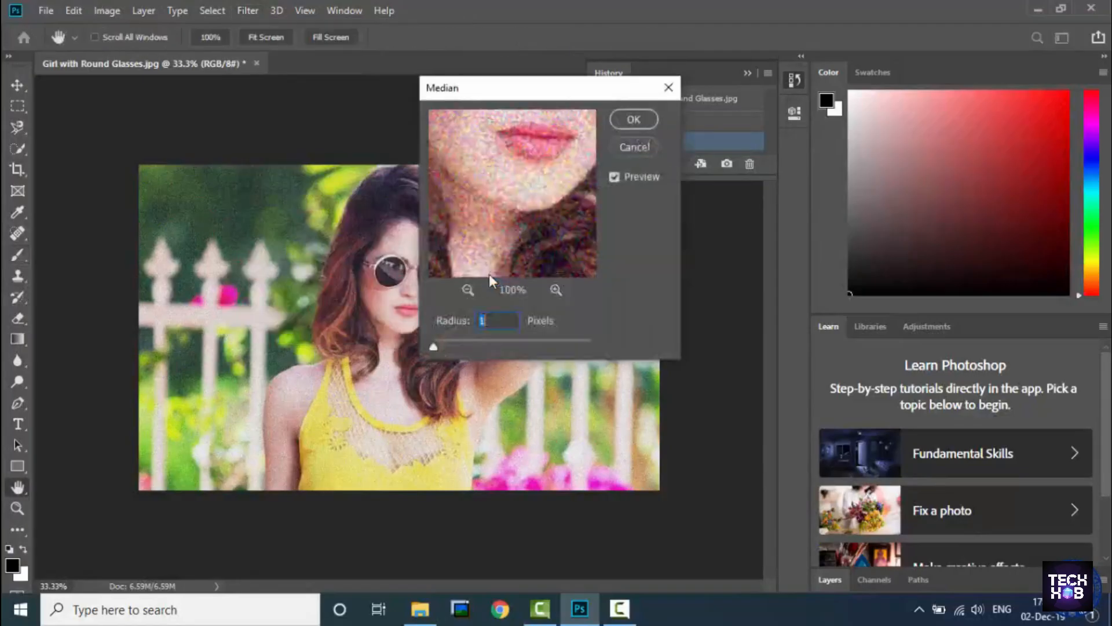
{"action": "left_click", "coordinate": [628, 120]}
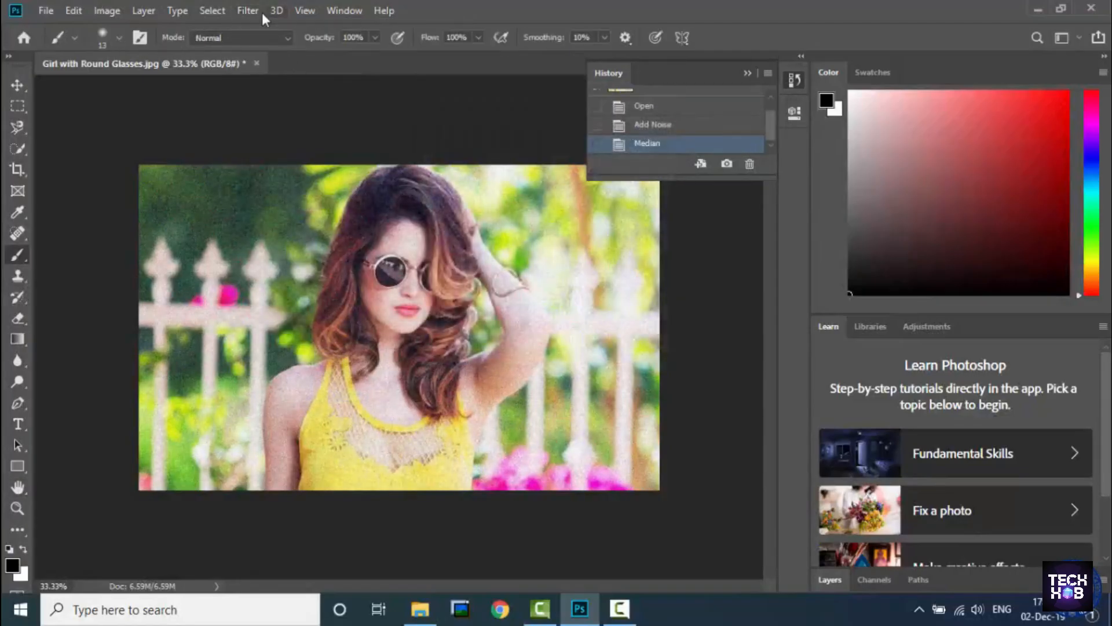
Step: Apply the Diffuse Glow filter from the Filter Gallery with Graininess 6, Glow Amount 10 and Clear Amount 15
{"action": "left_click", "coordinate": [258, 12]}
{"action": "left_click", "coordinate": [311, 75]}
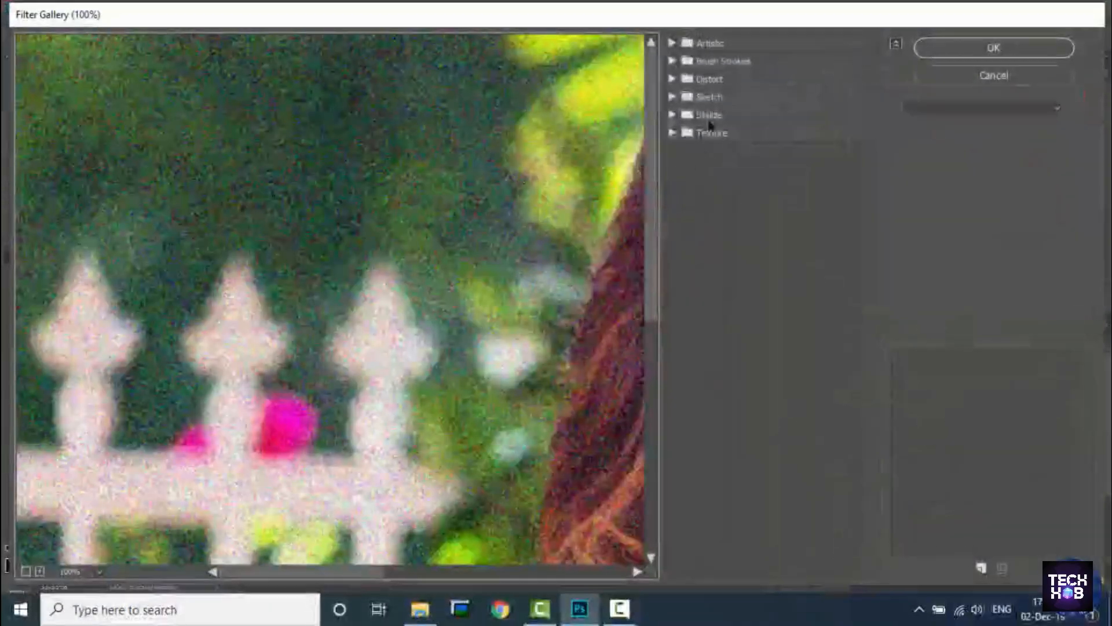
{"action": "left_click", "coordinate": [671, 79]}
{"action": "left_click", "coordinate": [698, 106]}
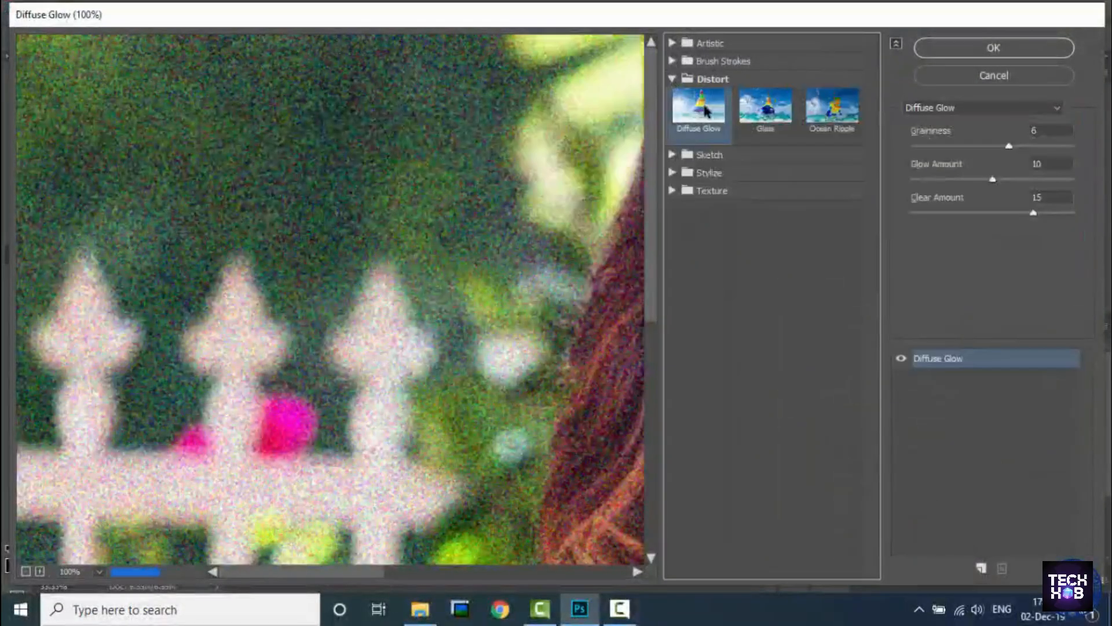
{"action": "left_click", "coordinate": [993, 48]}
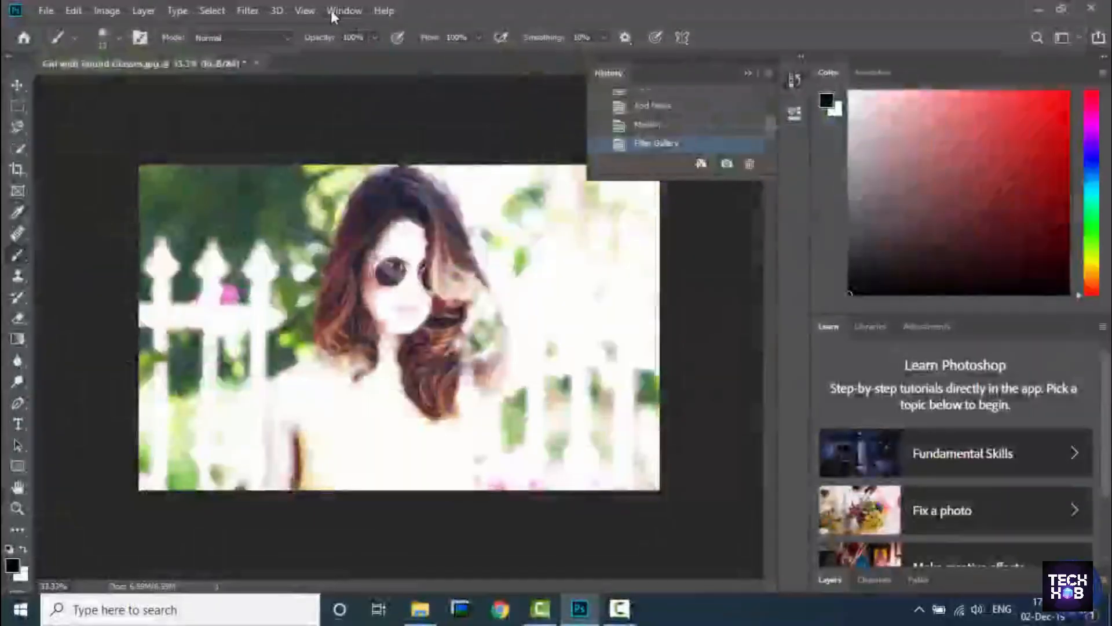
Step: Apply the Facet pixelate filter to the photo and enlarge the History panel to show all its states
{"action": "left_click", "coordinate": [248, 11]}
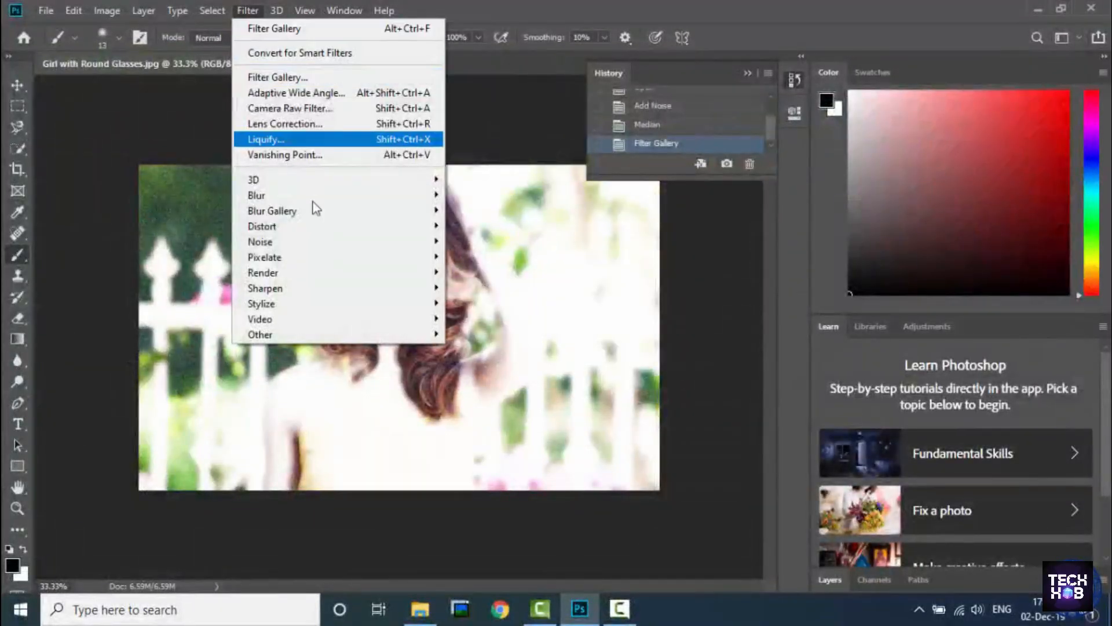
{"action": "mouse_move", "coordinate": [365, 259]}
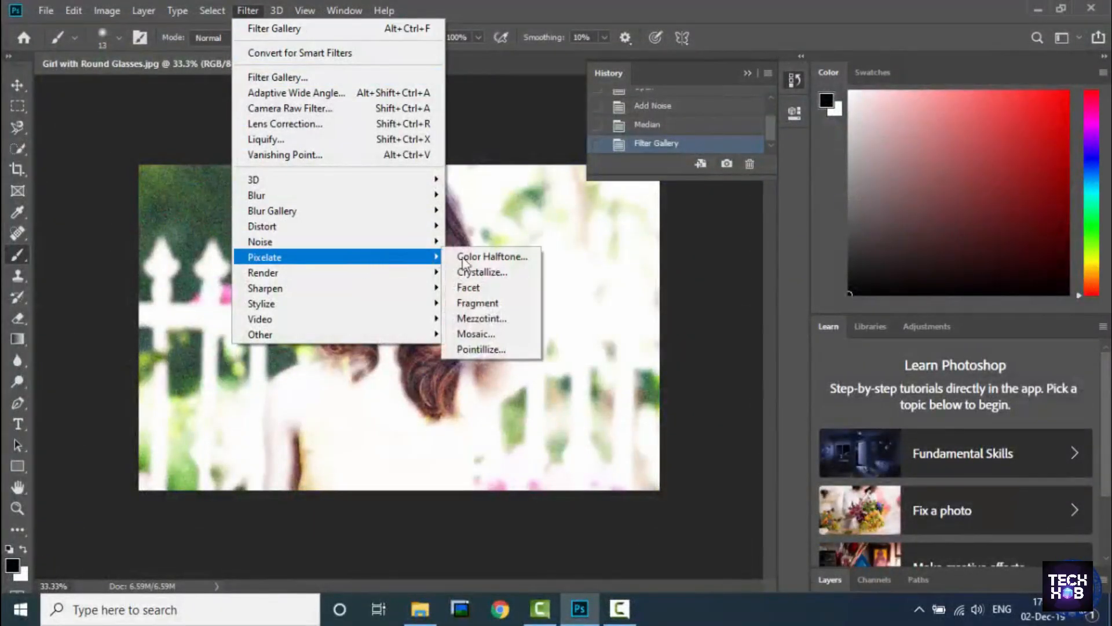
{"action": "left_click", "coordinate": [488, 288]}
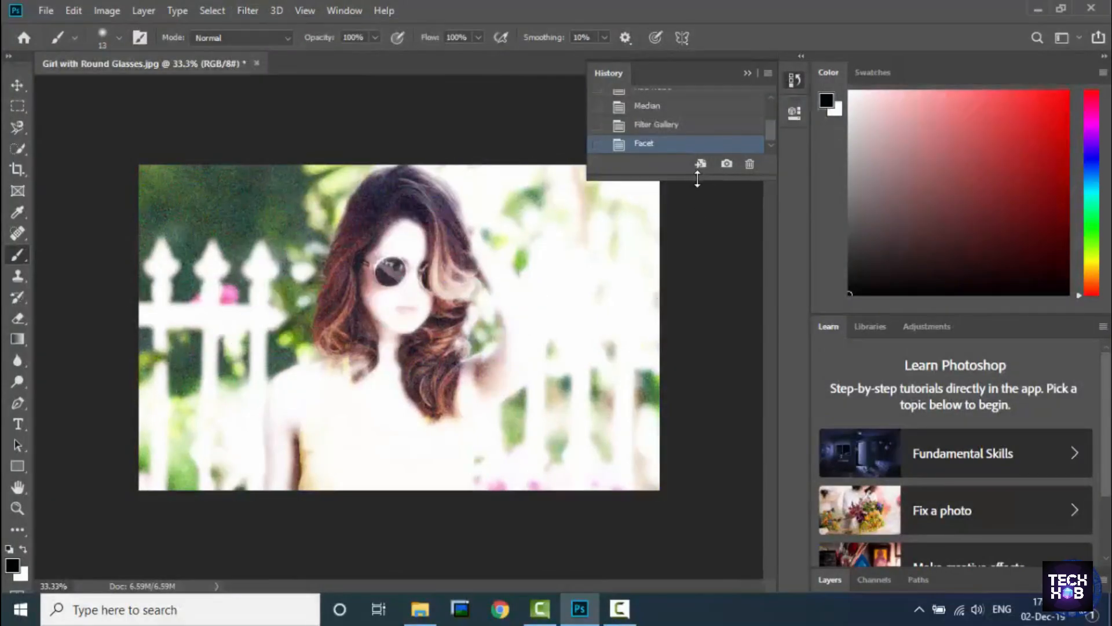
{"action": "left_click_drag", "start_coordinate": [697, 180], "coordinate": [711, 391]}
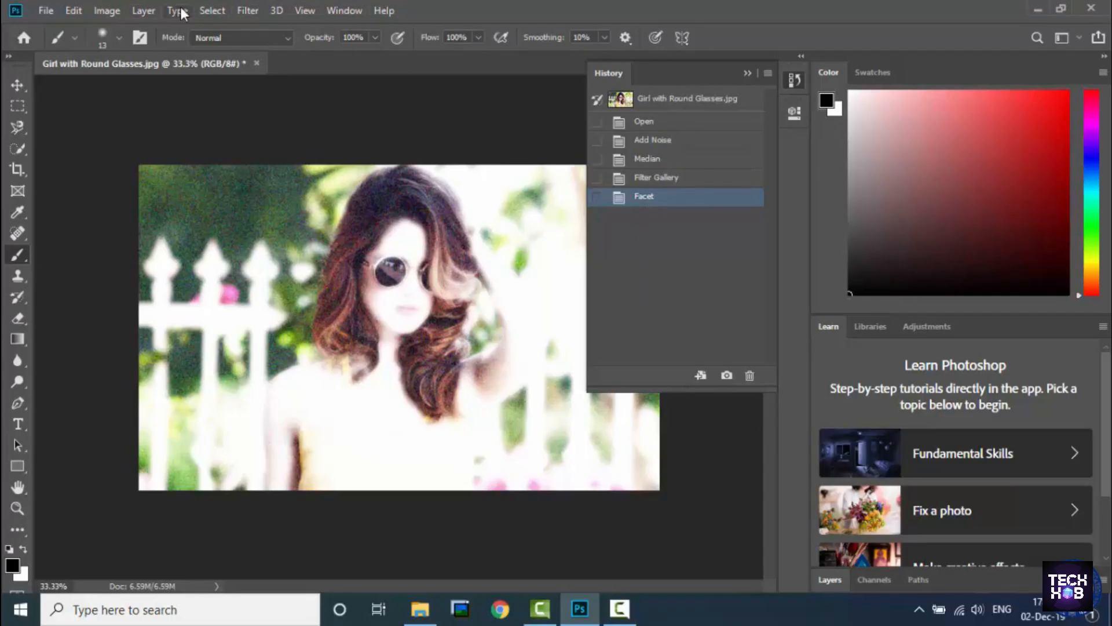
Step: Apply the Sharpen Edges filter to the whole photo
{"action": "left_click", "coordinate": [244, 12]}
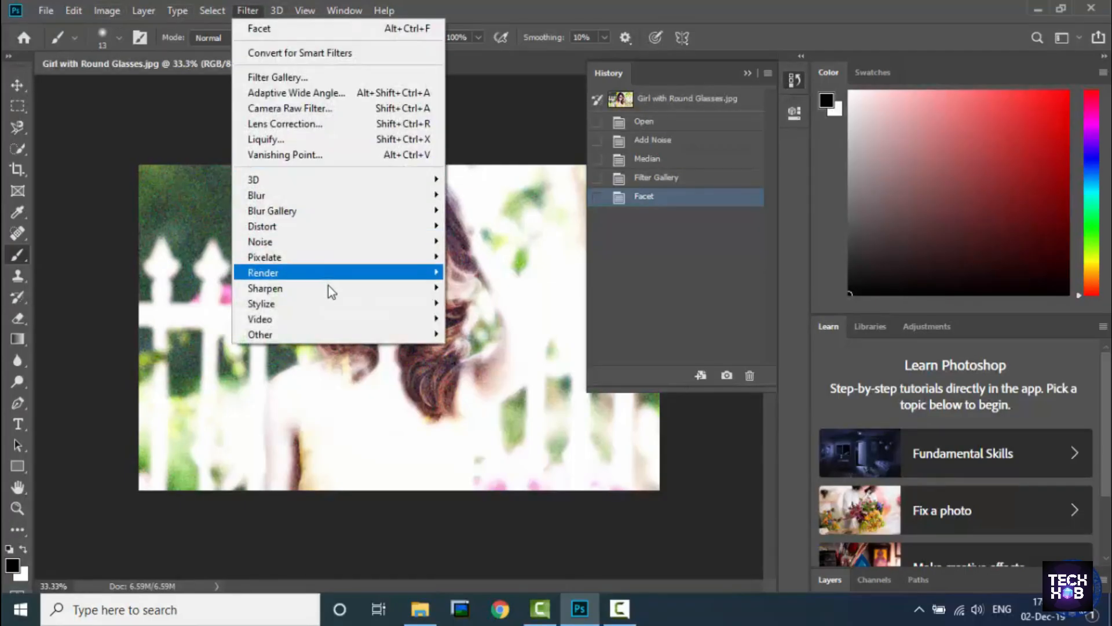
{"action": "mouse_move", "coordinate": [328, 288]}
{"action": "left_click", "coordinate": [487, 319]}
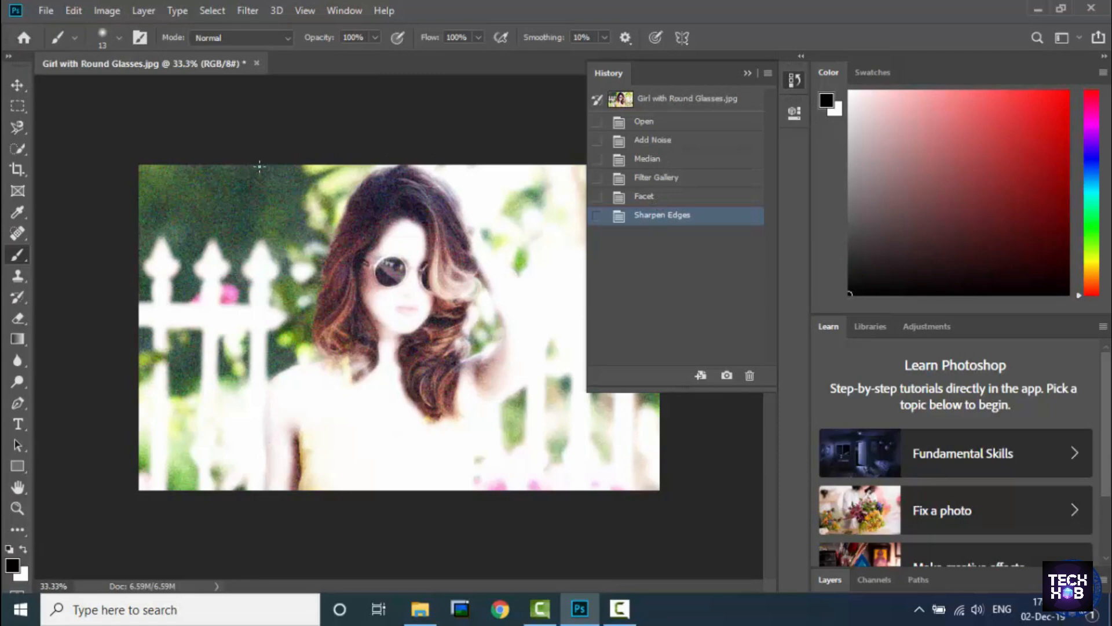
Step: Undo the Sharpen Edges filter and redo it
{"action": "left_click", "coordinate": [75, 12]}
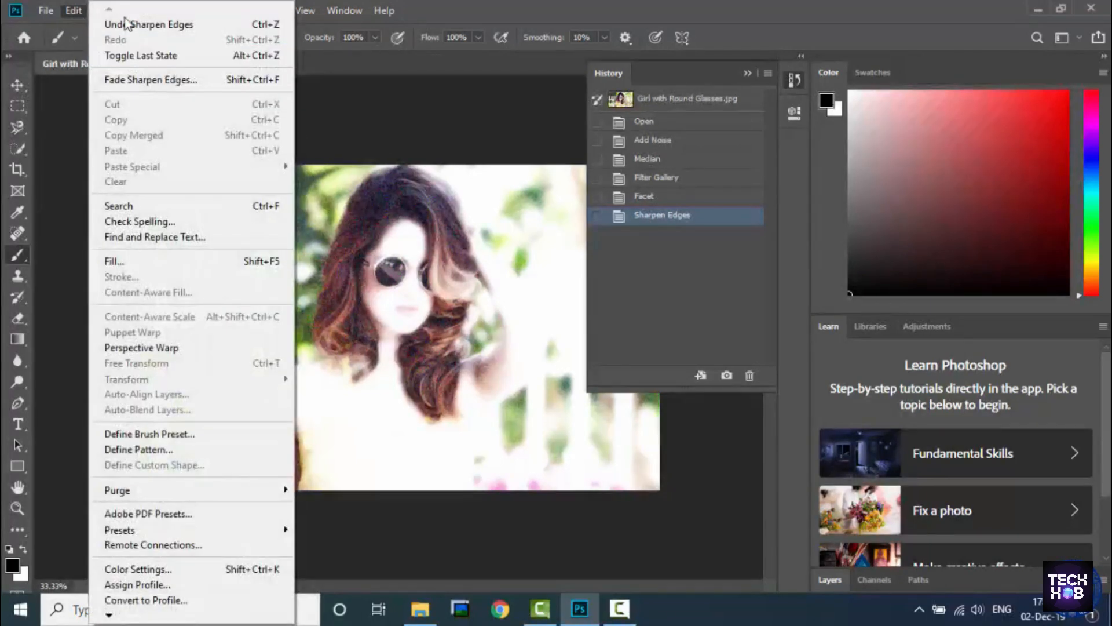
{"action": "left_click", "coordinate": [166, 25]}
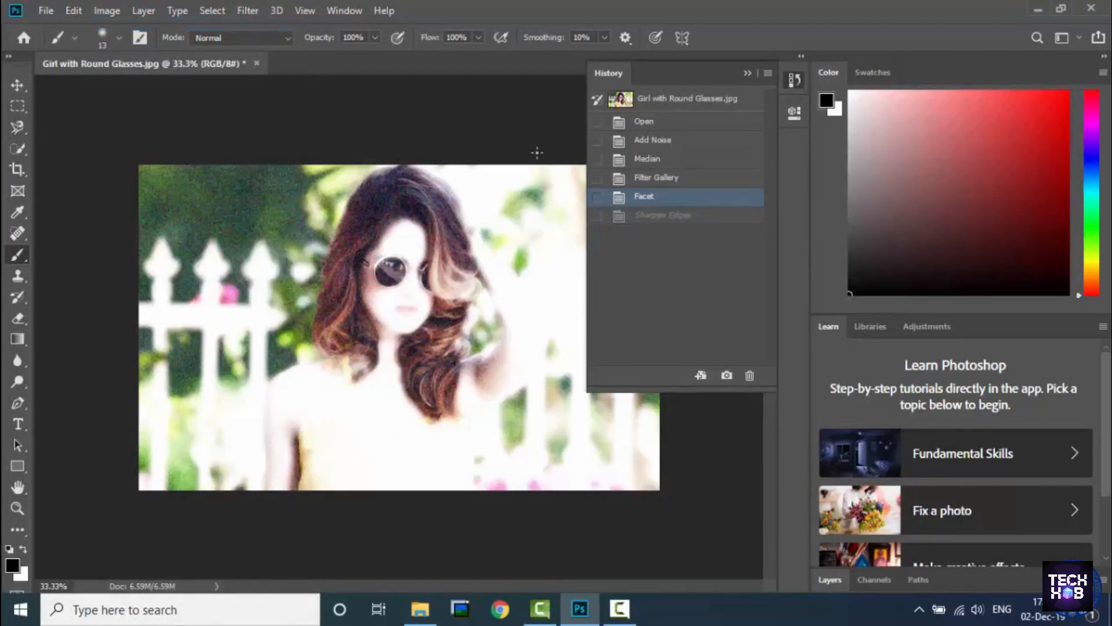
{"action": "left_click", "coordinate": [73, 11]}
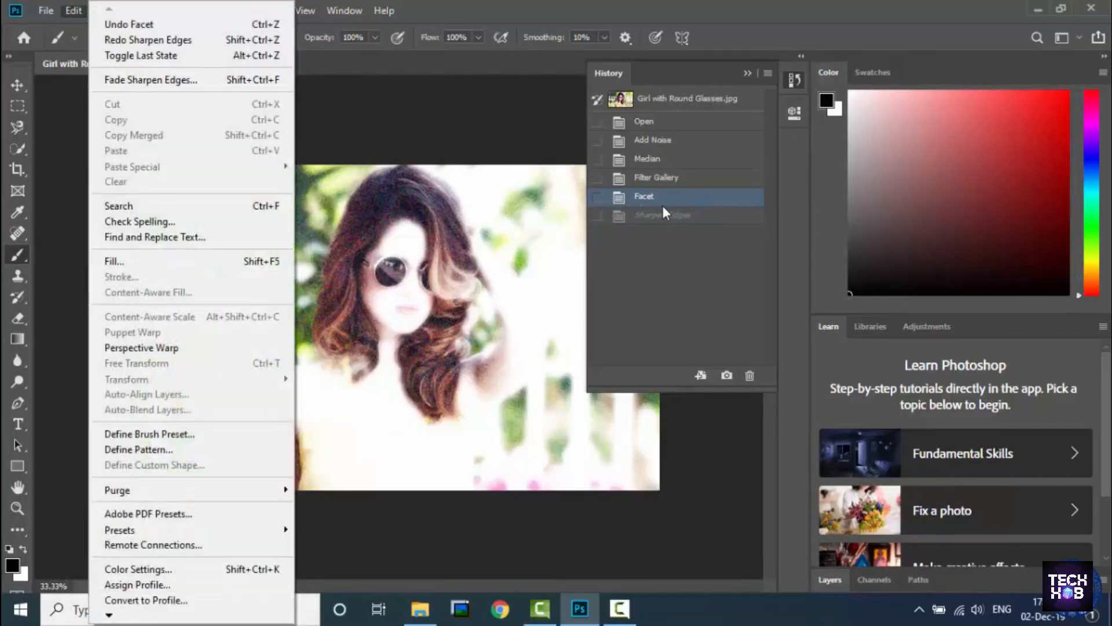
{"action": "left_click", "coordinate": [171, 40]}
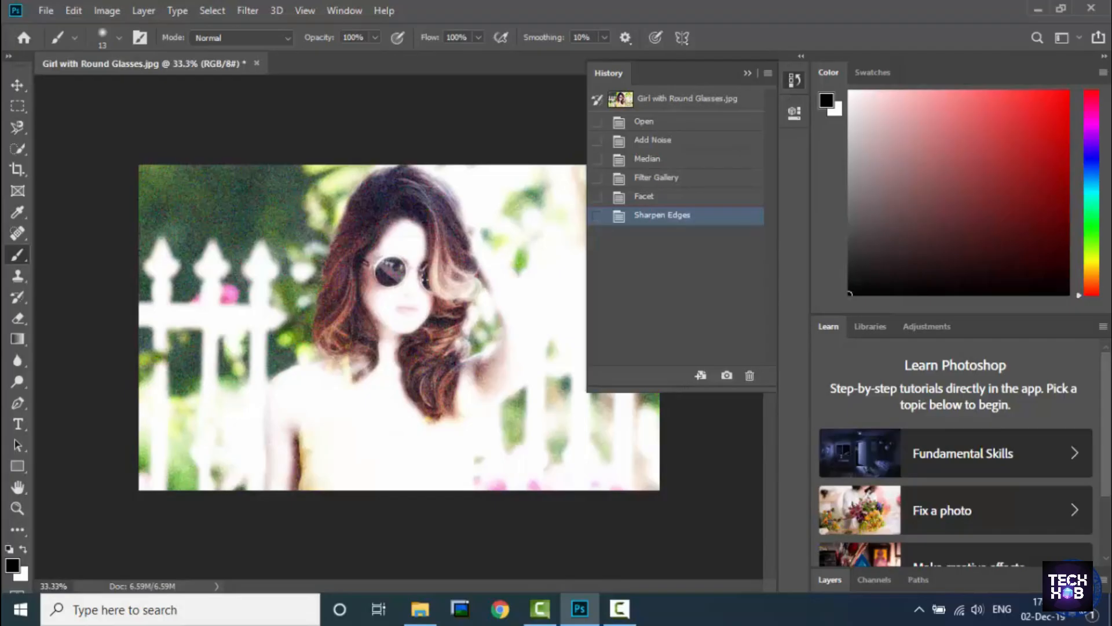
Step: Switch between the original snapshot, Facet and Sharpen Edges history states, set Sharpen Edges as History Brush source, and end on the original snapshot
{"action": "left_click", "coordinate": [674, 101]}
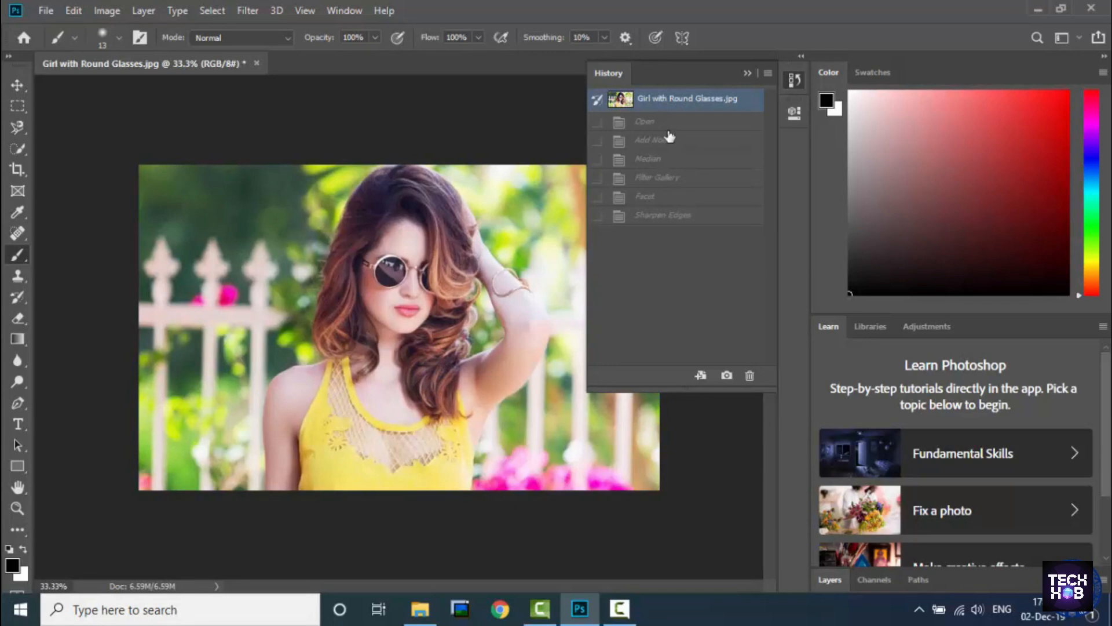
{"action": "left_click", "coordinate": [660, 197]}
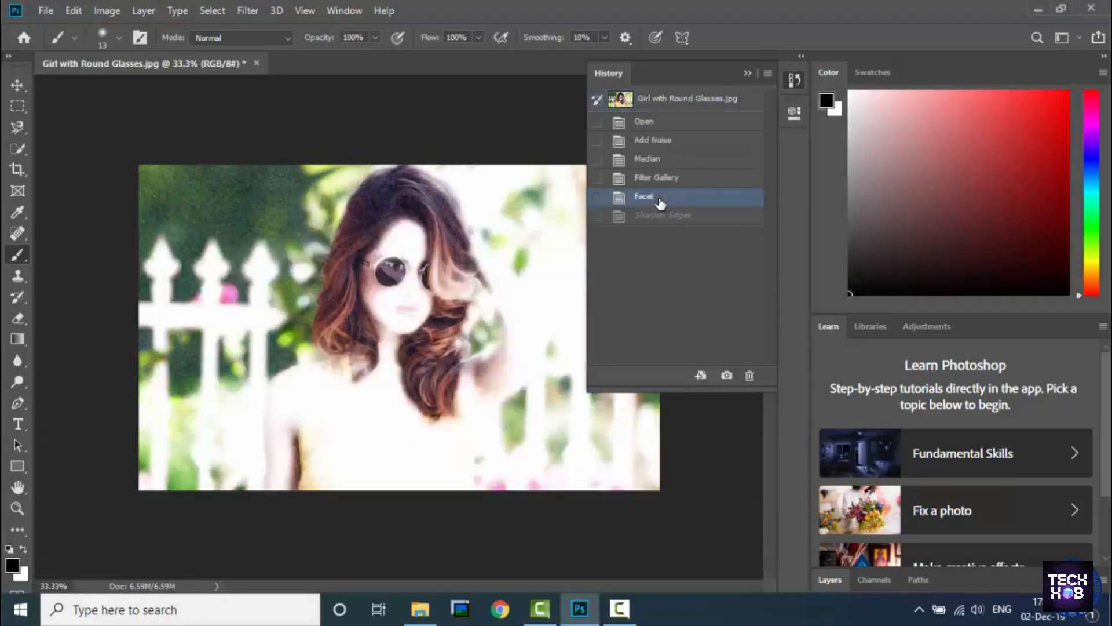
{"action": "left_click", "coordinate": [596, 216]}
{"action": "left_click", "coordinate": [658, 217]}
{"action": "left_click", "coordinate": [658, 104]}
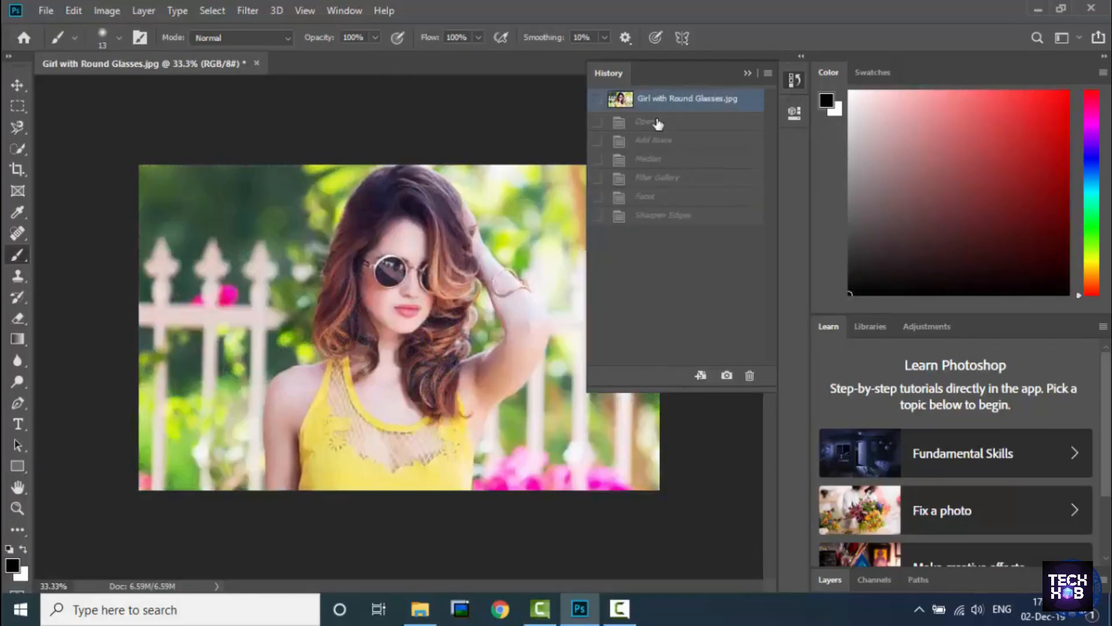
Step: Toggle the last history state and take the photo back to the Filter Gallery state
{"action": "left_click", "coordinate": [74, 11]}
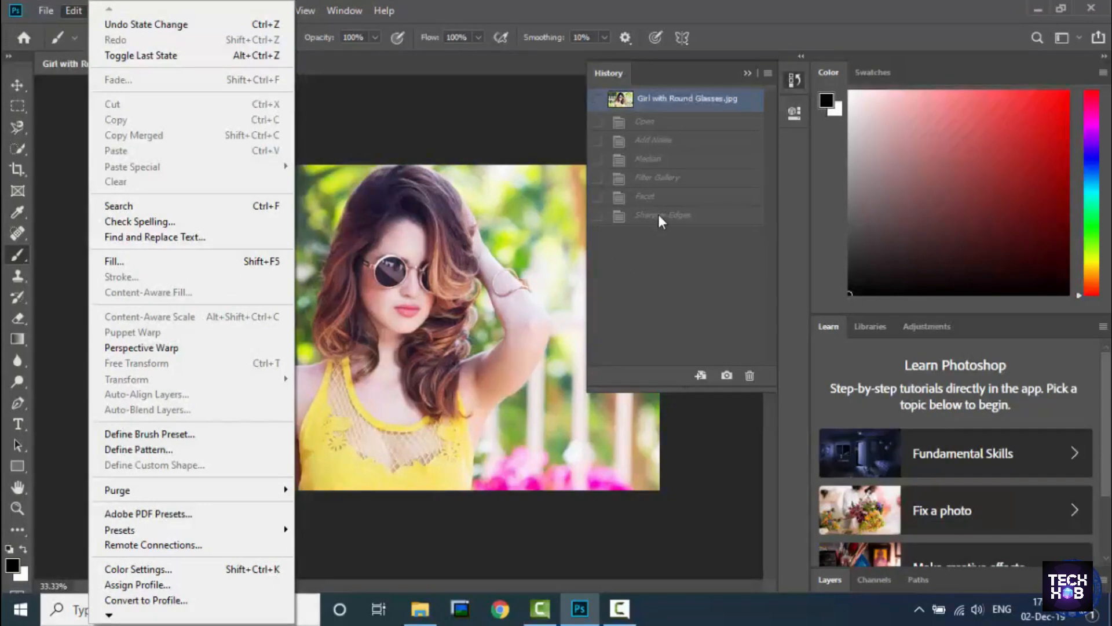
{"action": "left_click", "coordinate": [140, 61]}
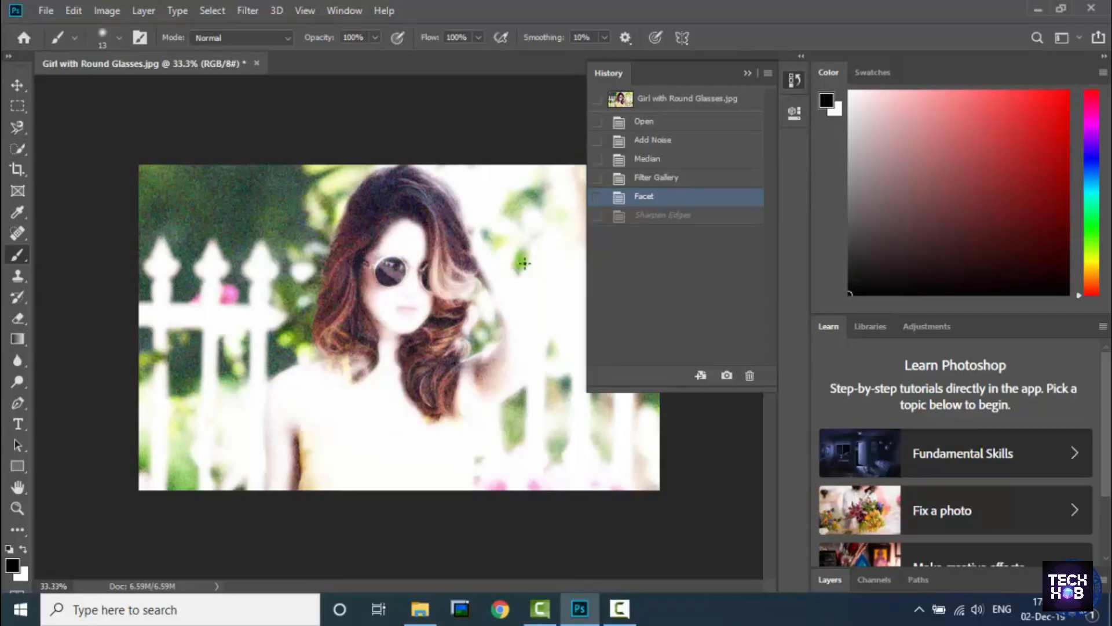
{"action": "left_click", "coordinate": [644, 180]}
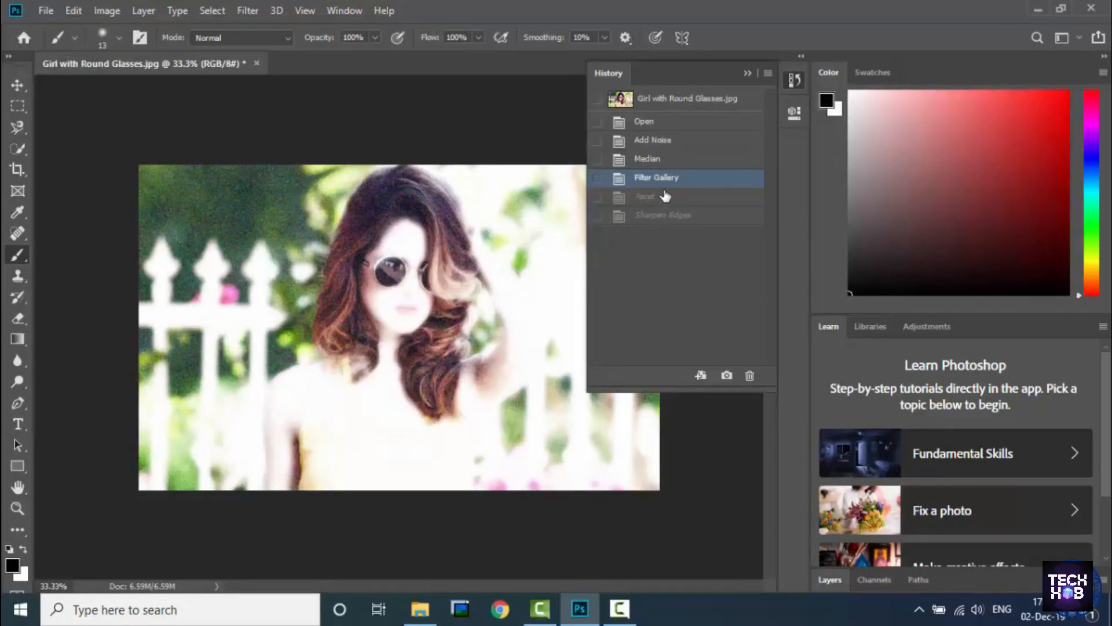
Step: Paint a looping black brush scribble over the woman's face and undo the stroke
{"action": "mouse_move", "coordinate": [313, 255]}
{"action": "left_mouse_down"}
{"action": "mouse_move", "coordinate": [377, 333]}
{"action": "mouse_move", "coordinate": [384, 222]}
{"action": "mouse_move", "coordinate": [418, 261]}
{"action": "mouse_move", "coordinate": [406, 232]}
{"action": "mouse_move", "coordinate": [451, 234]}
{"action": "left_mouse_up"}
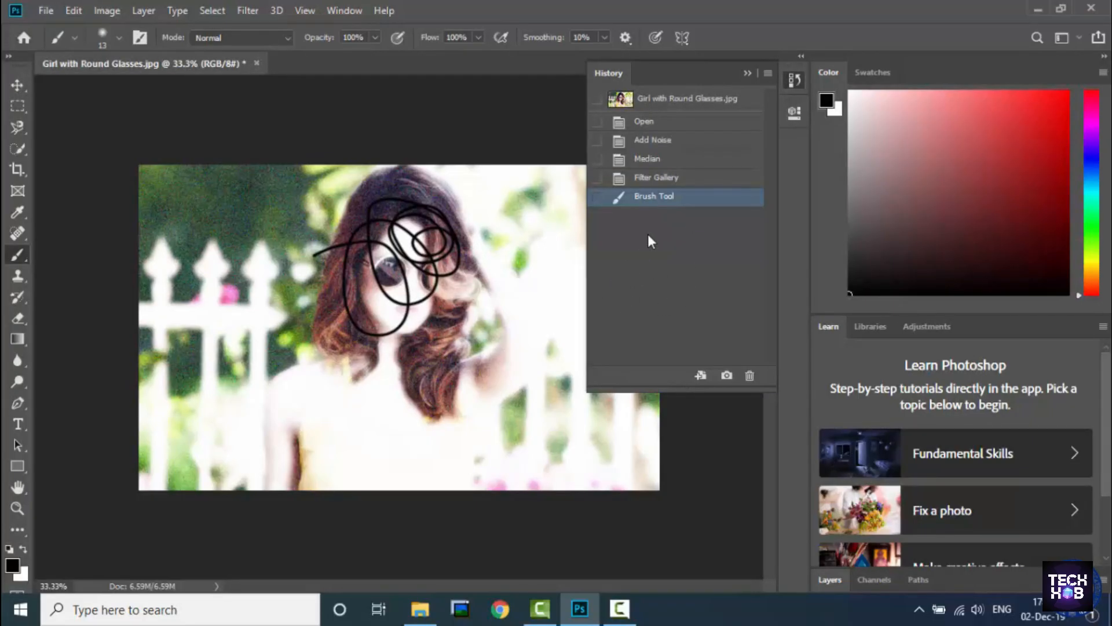
{"action": "key", "text": "ctrl+z"}
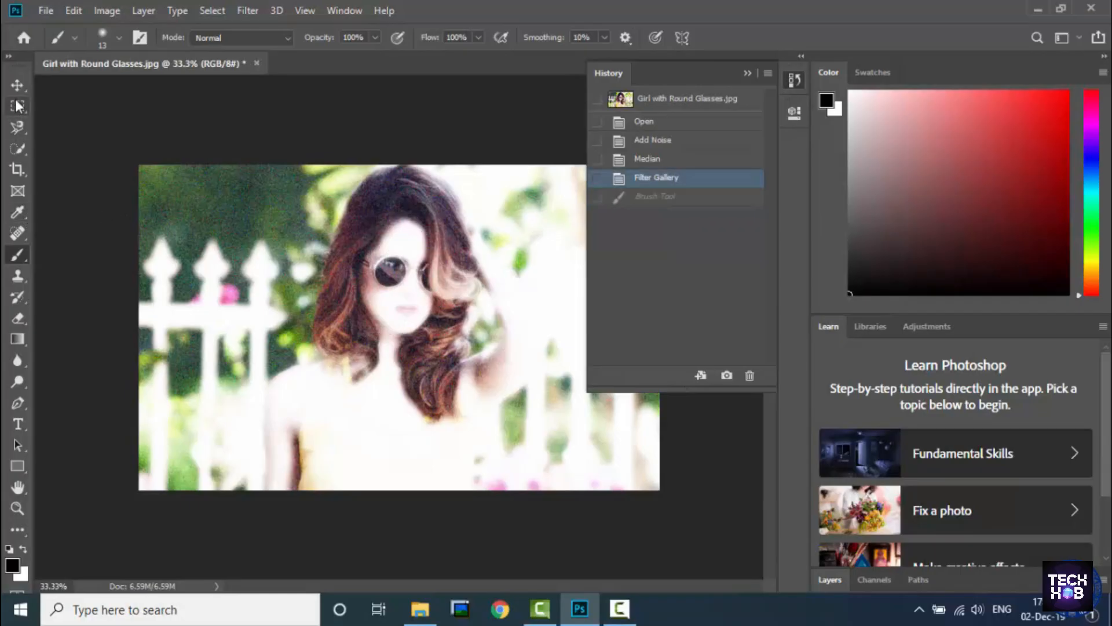
Step: Apply the Diffuse stylize filter in Normal mode, and revert the photo to its original snapshot in the history
{"action": "left_click", "coordinate": [246, 11]}
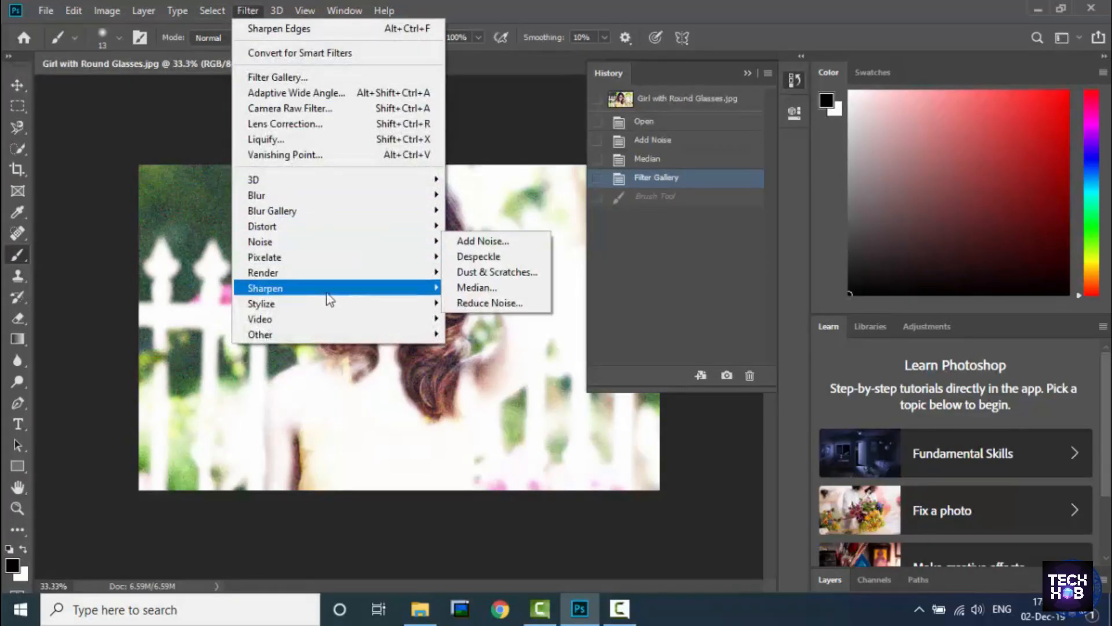
{"action": "mouse_move", "coordinate": [324, 303]}
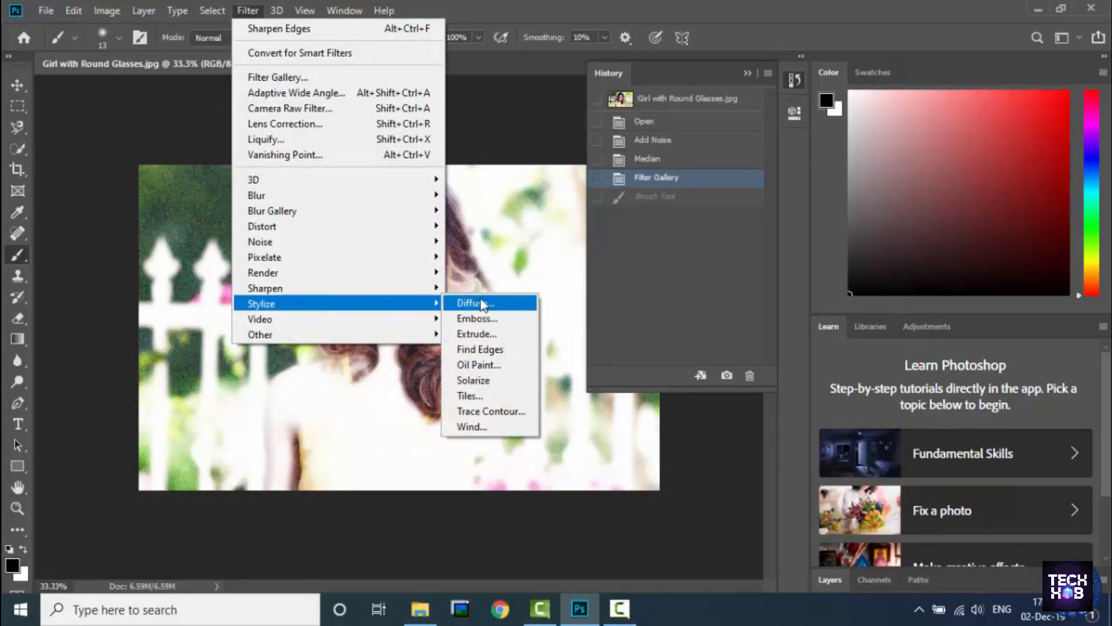
{"action": "left_click", "coordinate": [479, 303]}
{"action": "left_click_drag", "start_coordinate": [559, 74], "coordinate": [434, 82]}
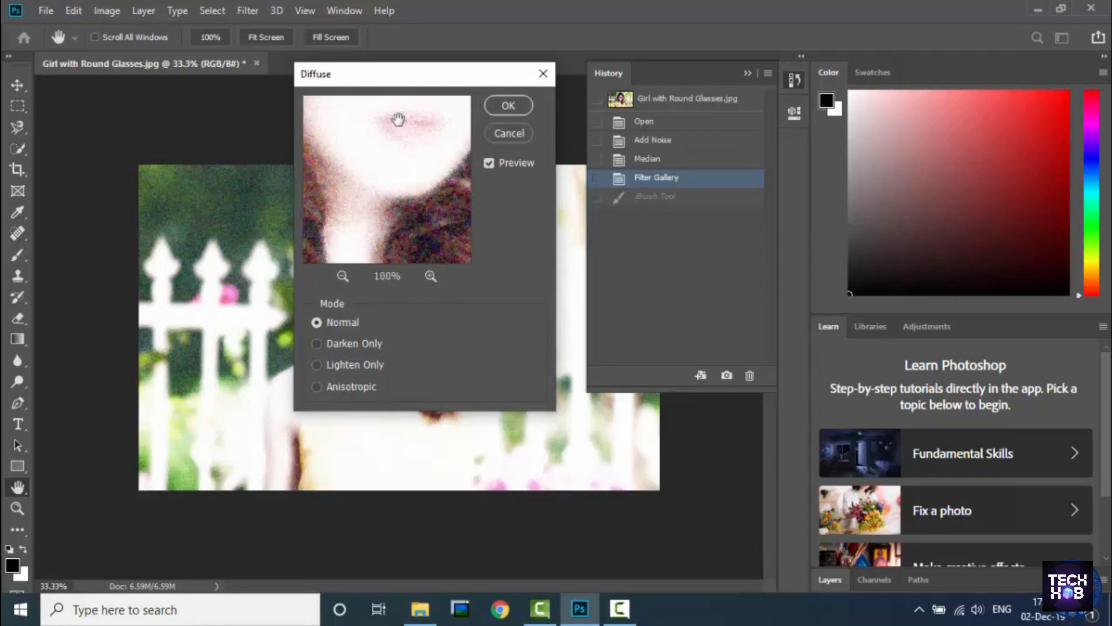
{"action": "left_click", "coordinate": [503, 108]}
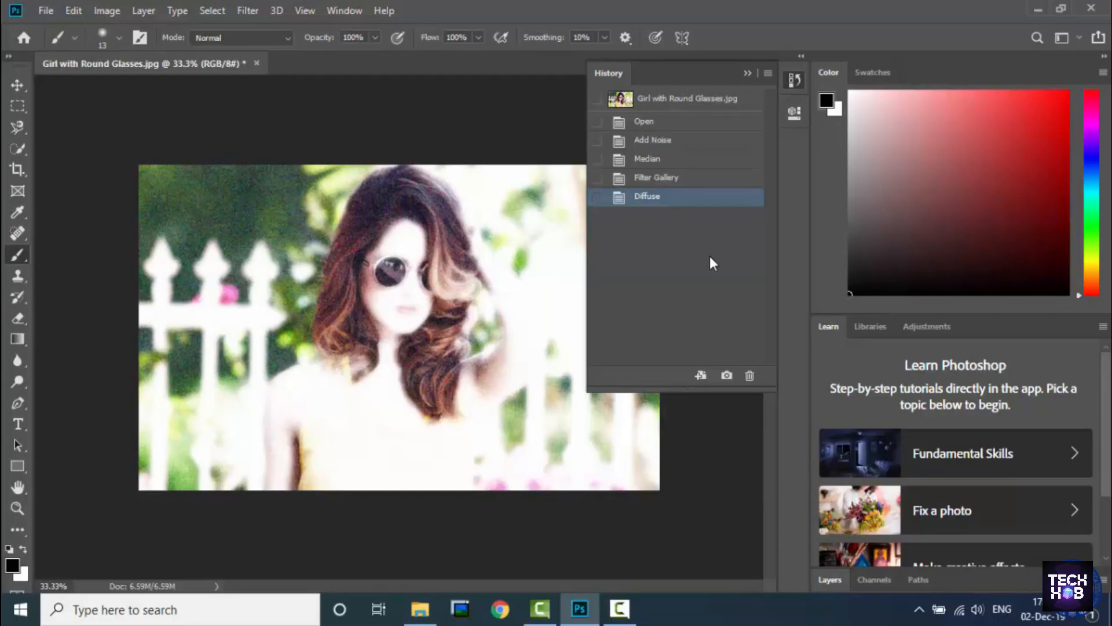
{"action": "left_click", "coordinate": [690, 101]}
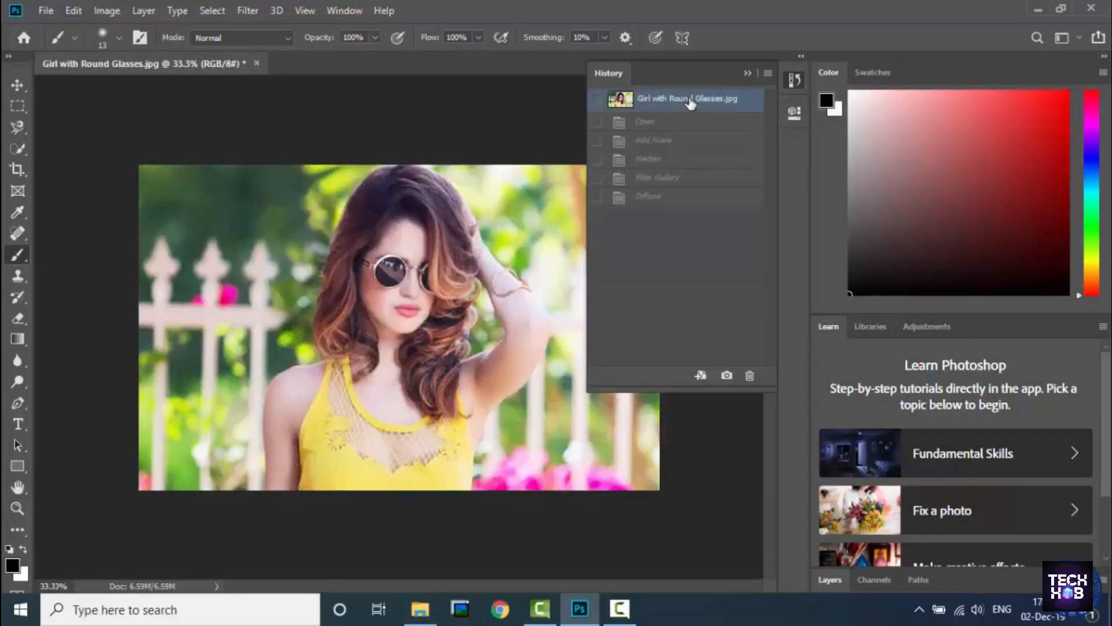